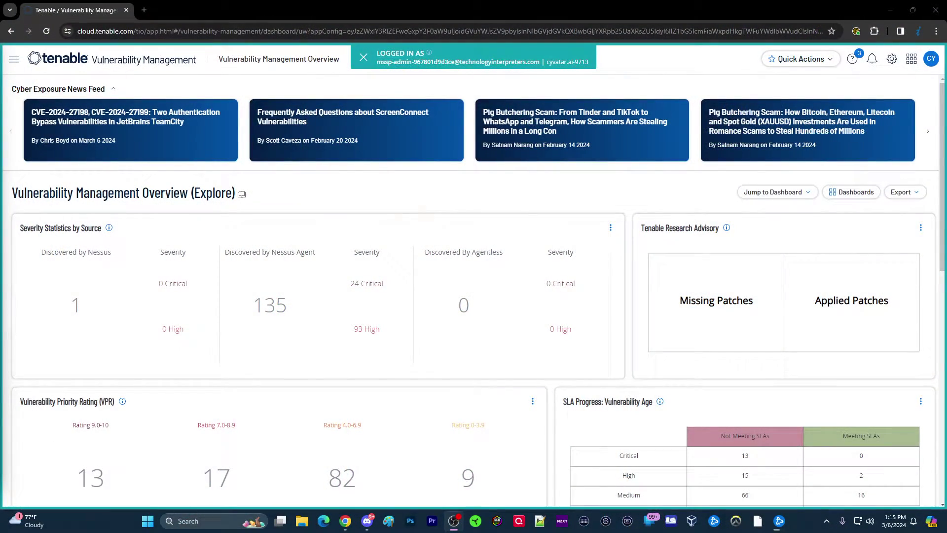
Go to the Scans page through the navigation side panel.
{"action": "left_click", "coordinate": [14, 59]}
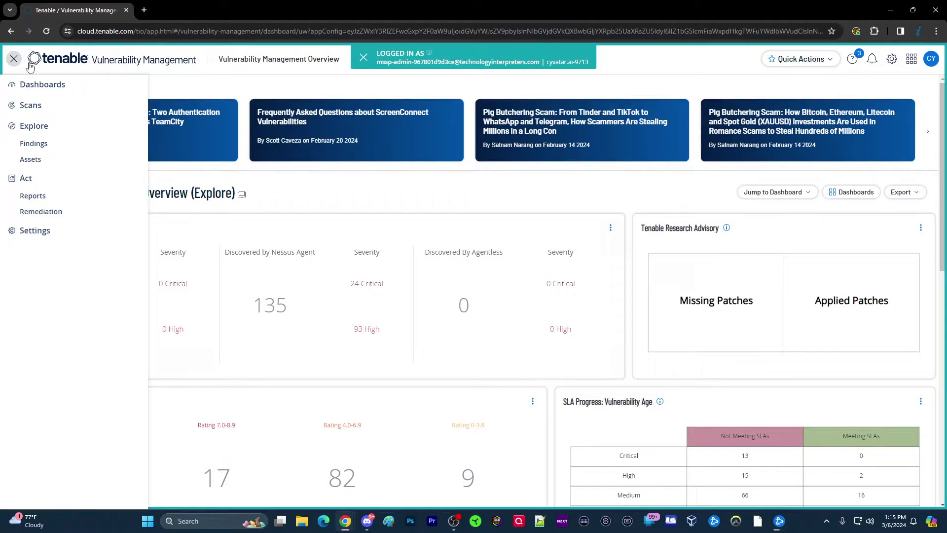
{"action": "left_click", "coordinate": [39, 104]}
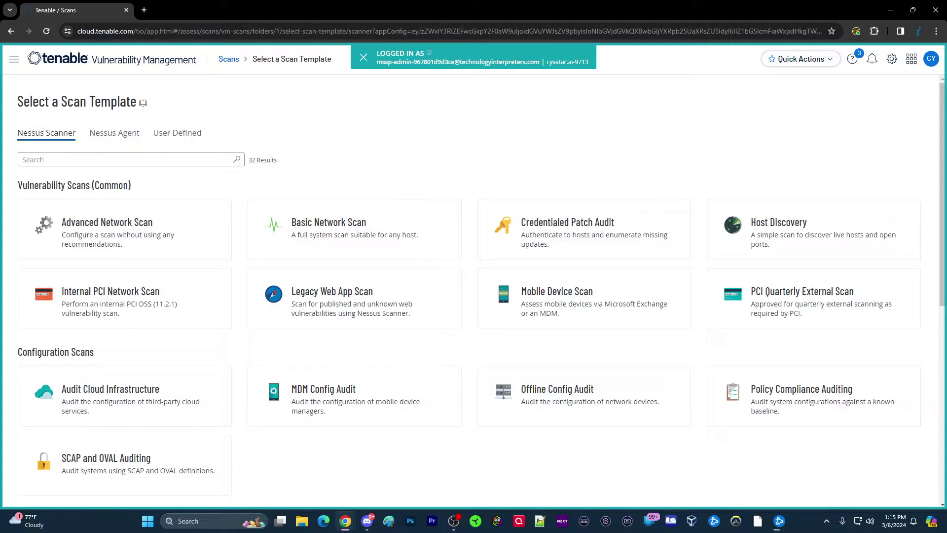
Bring up the Select a Scan Template page listing the 32 Nessus Scanner templates.
{"action": "key", "text": "alt+Tab"}
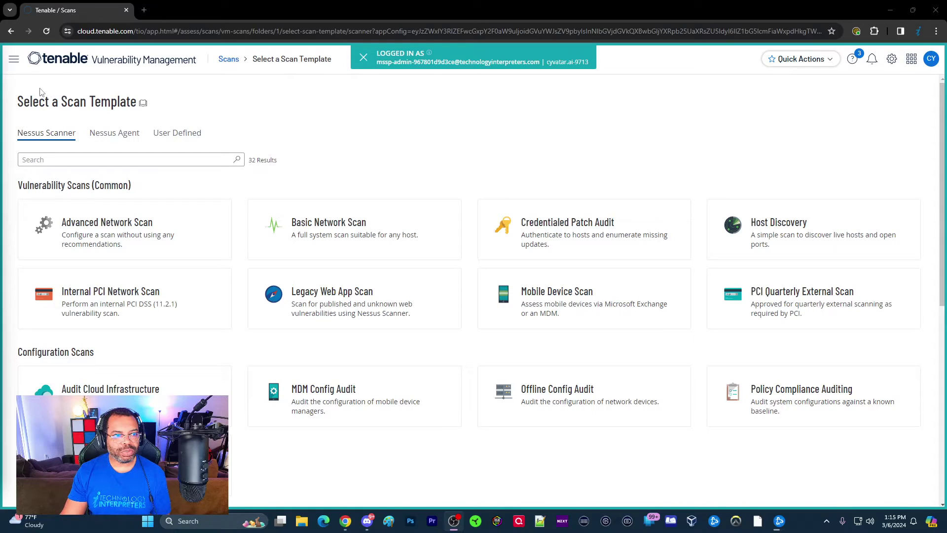
{"action": "left_click", "coordinate": [17, 60]}
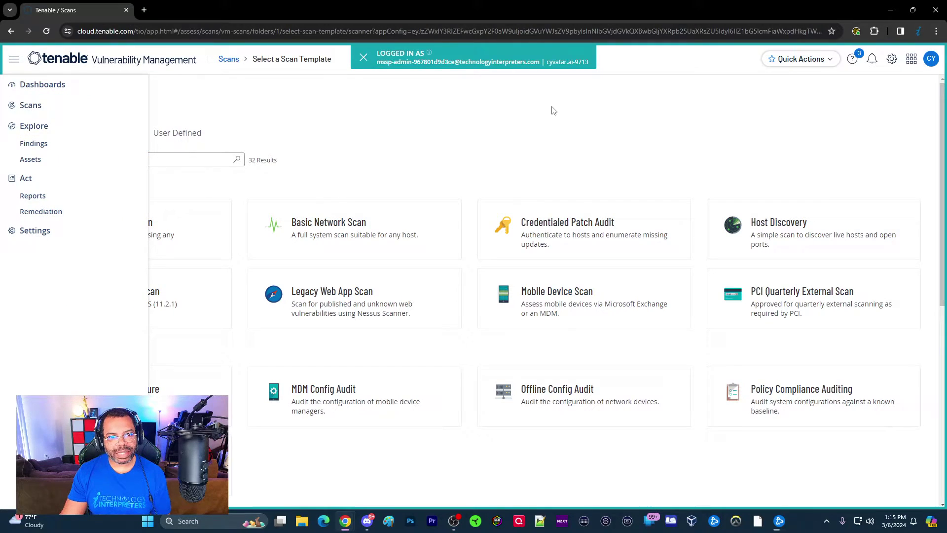
{"action": "left_click", "coordinate": [501, 137]}
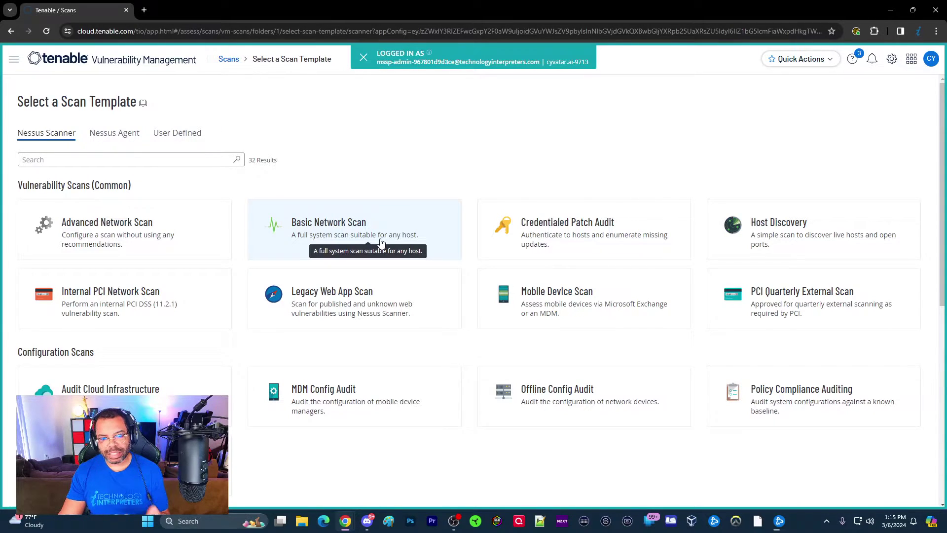
Start a Basic Network Scan named 'Test - Basic Network Scan' with description 'Description'.
{"action": "left_click", "coordinate": [359, 244]}
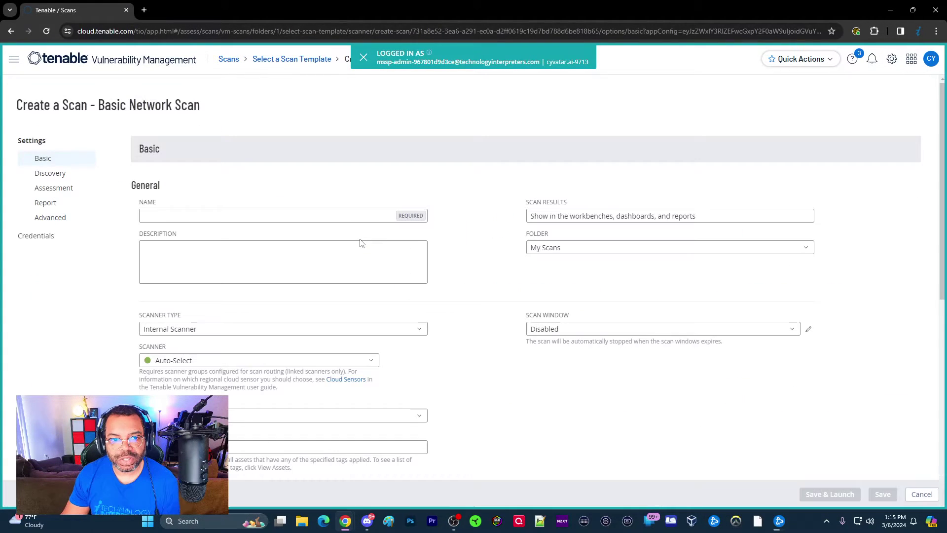
{"action": "left_click", "coordinate": [264, 217]}
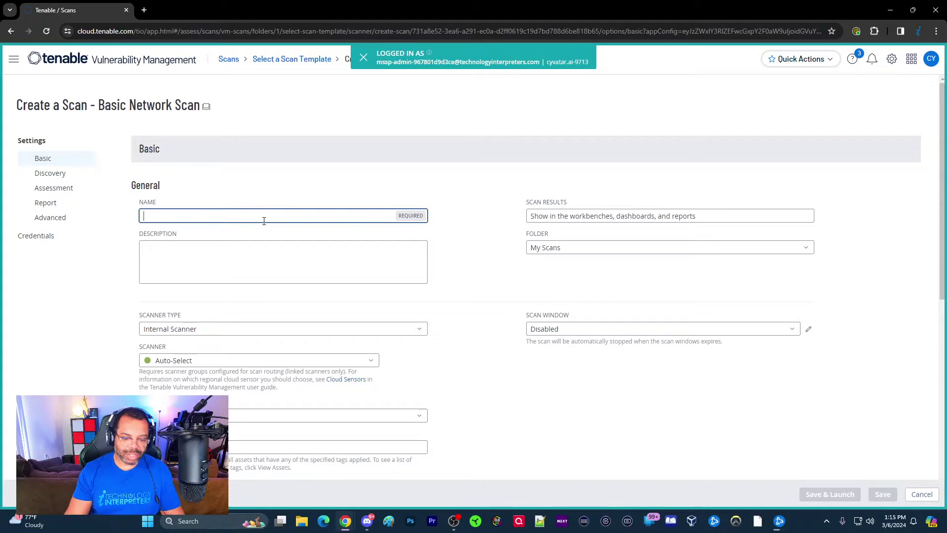
{"action": "type", "text": "Te"}
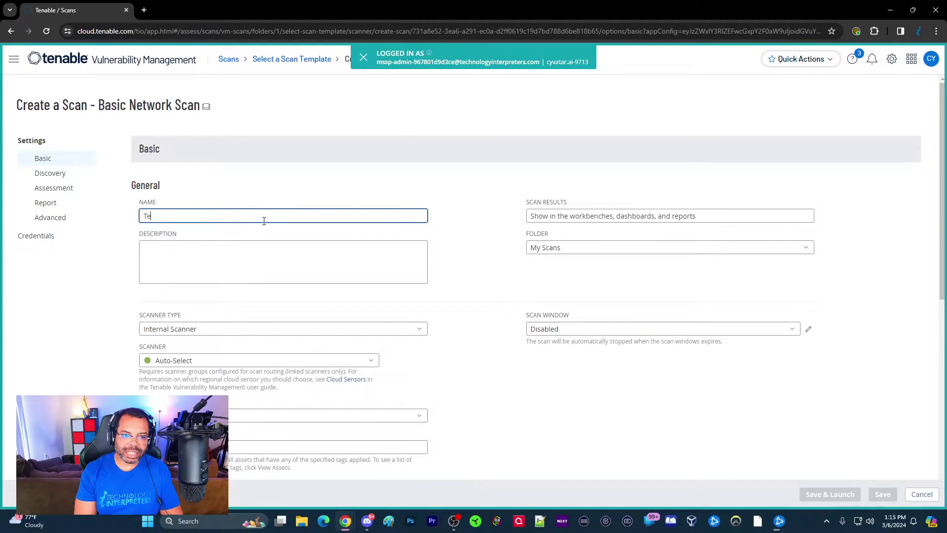
{"action": "type", "text": "st - "}
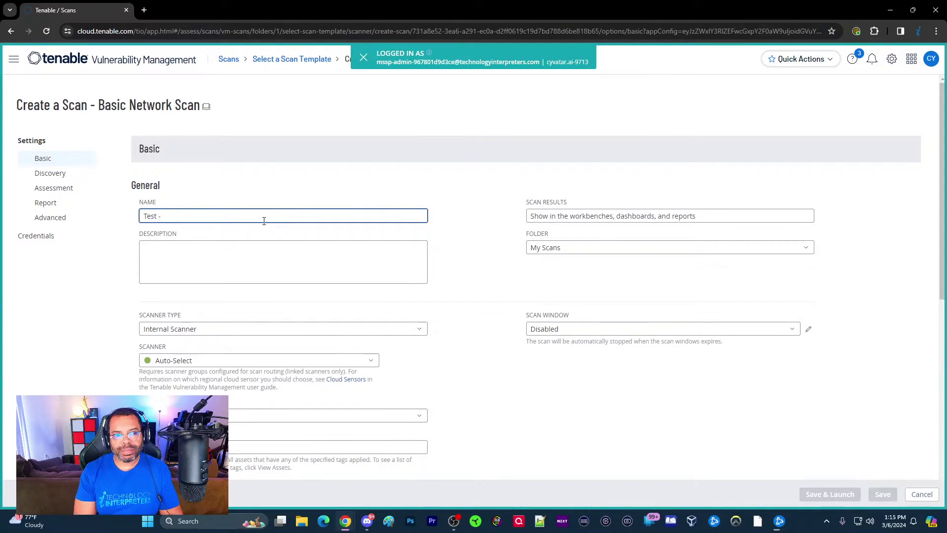
{"action": "type", "text": "Basic Network Scan"}
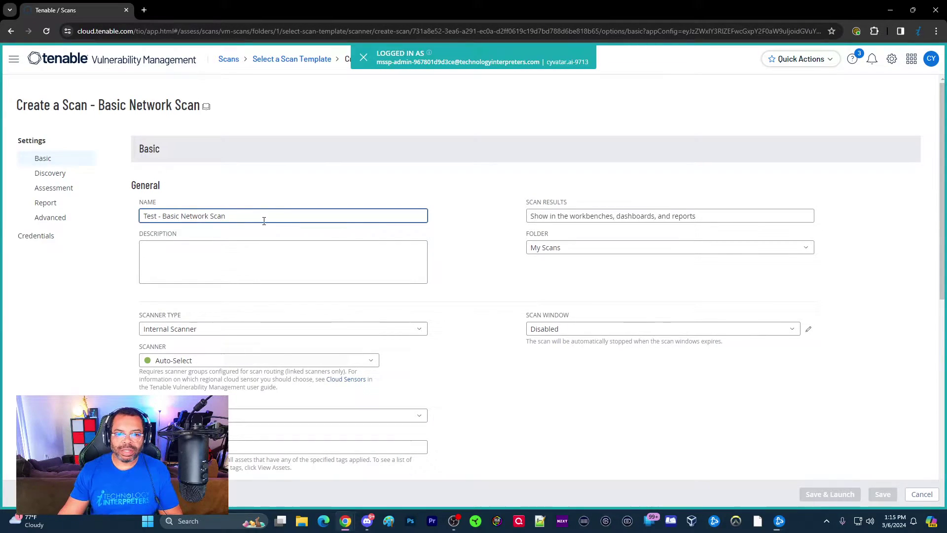
{"action": "left_click", "coordinate": [269, 279]}
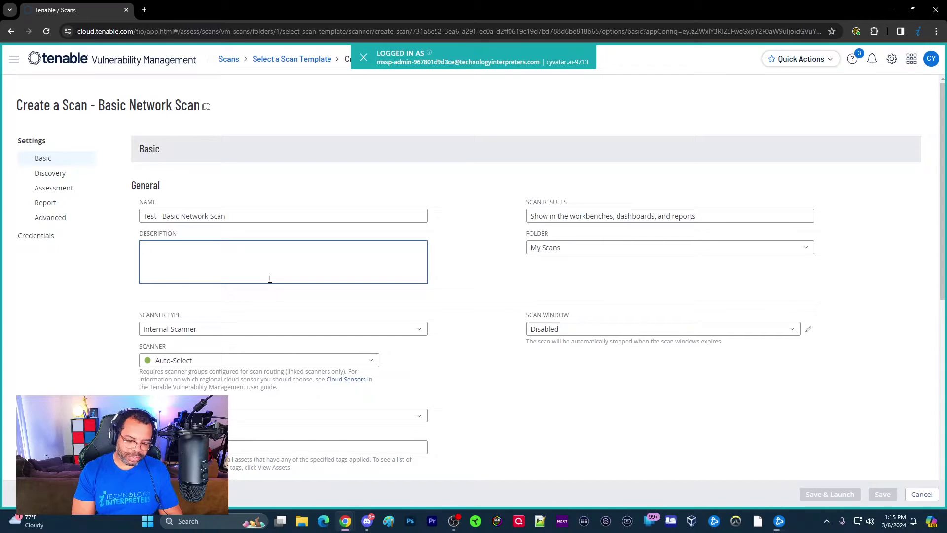
{"action": "type", "text": "Description"}
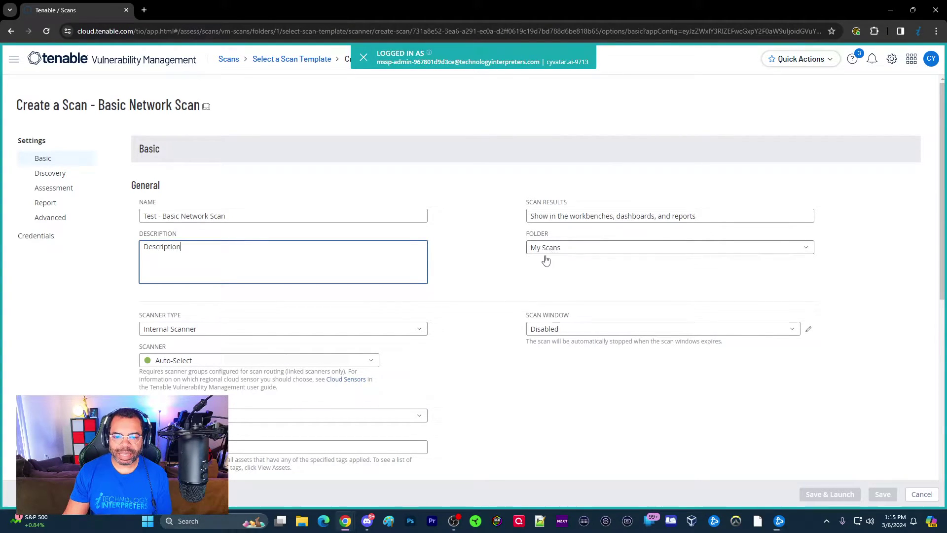
{"action": "scroll", "coordinate": [446, 278], "scroll_direction": "down", "scroll_amount": 1}
{"action": "scroll", "coordinate": [446, 277], "scroll_direction": "down", "scroll_amount": 2}
Set scanner type to Tenable Cloud Scanner, keeping US Cloud Scanners as the scanner.
{"action": "left_click", "coordinate": [222, 279]}
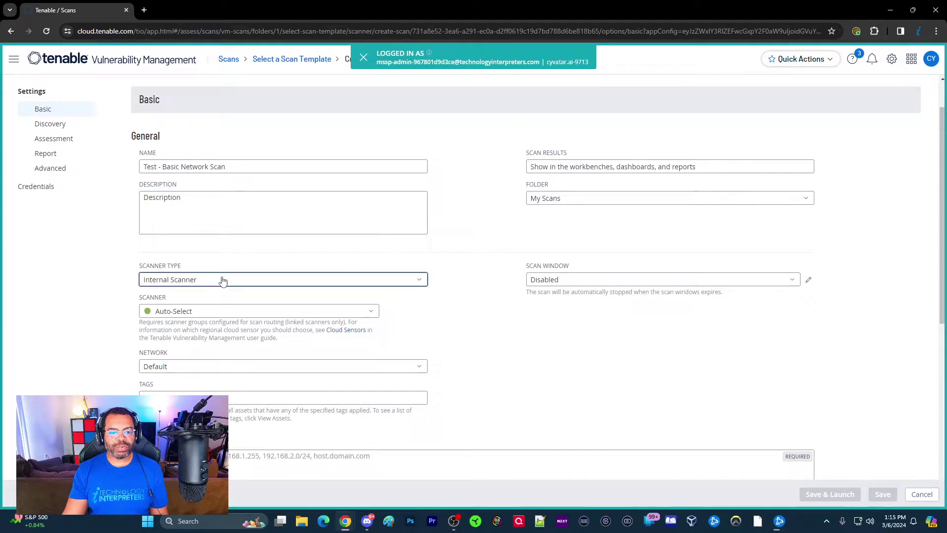
{"action": "left_click", "coordinate": [187, 328]}
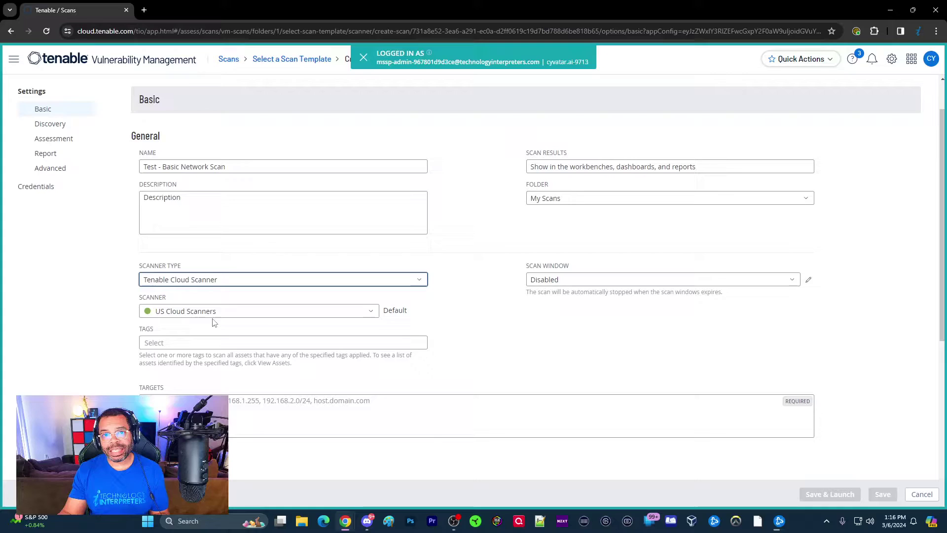
{"action": "scroll", "coordinate": [272, 295], "scroll_direction": "down", "scroll_amount": 1}
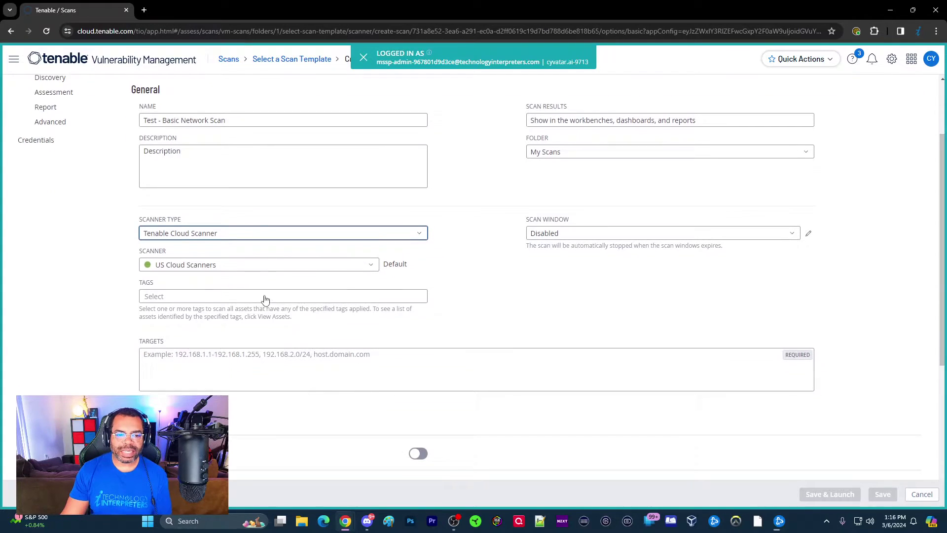
{"action": "left_click", "coordinate": [217, 262]}
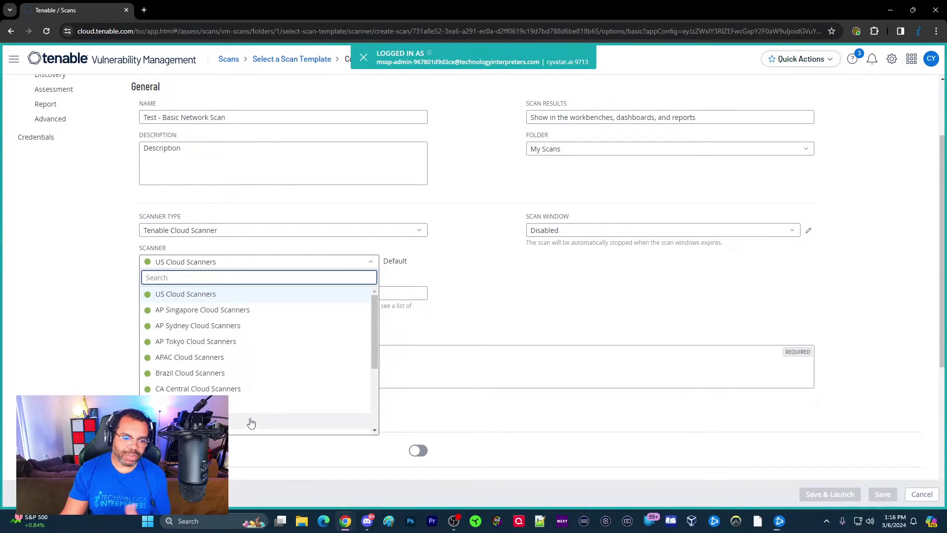
{"action": "scroll", "coordinate": [253, 365], "scroll_direction": "down", "scroll_amount": 2}
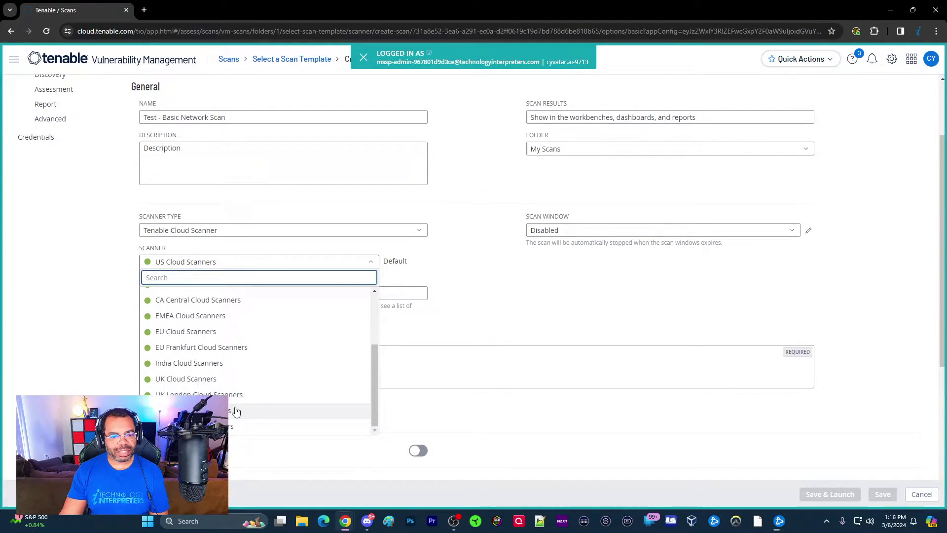
{"action": "left_click", "coordinate": [489, 323]}
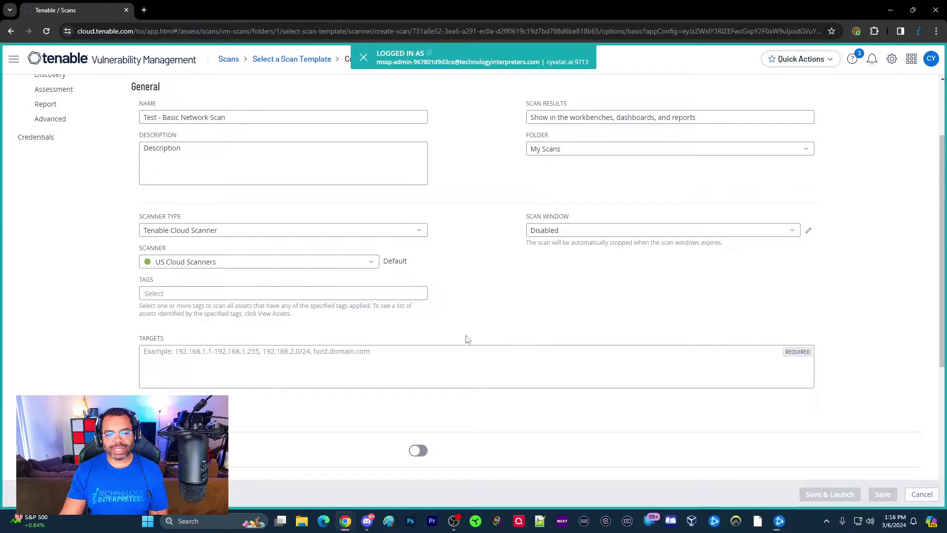
{"action": "left_click", "coordinate": [408, 366]}
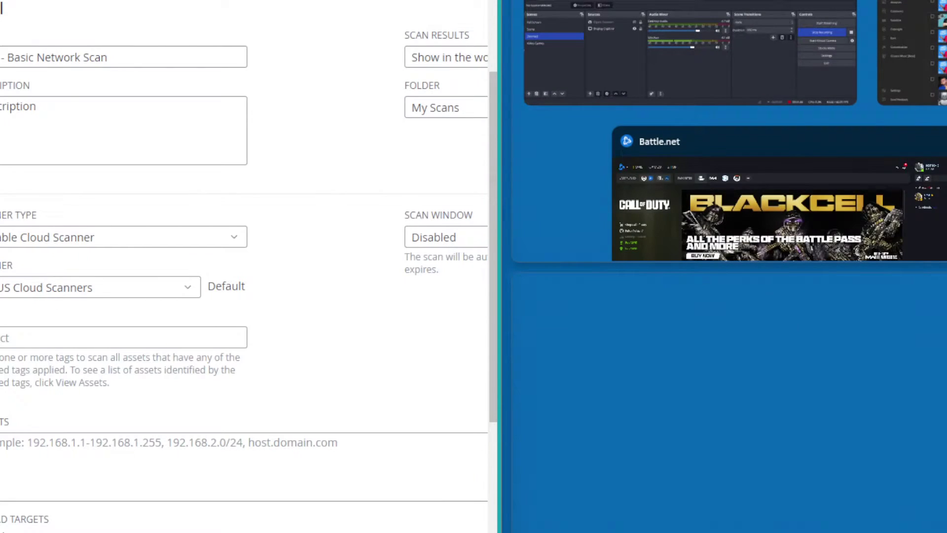
{"action": "key", "text": "super+Right"}
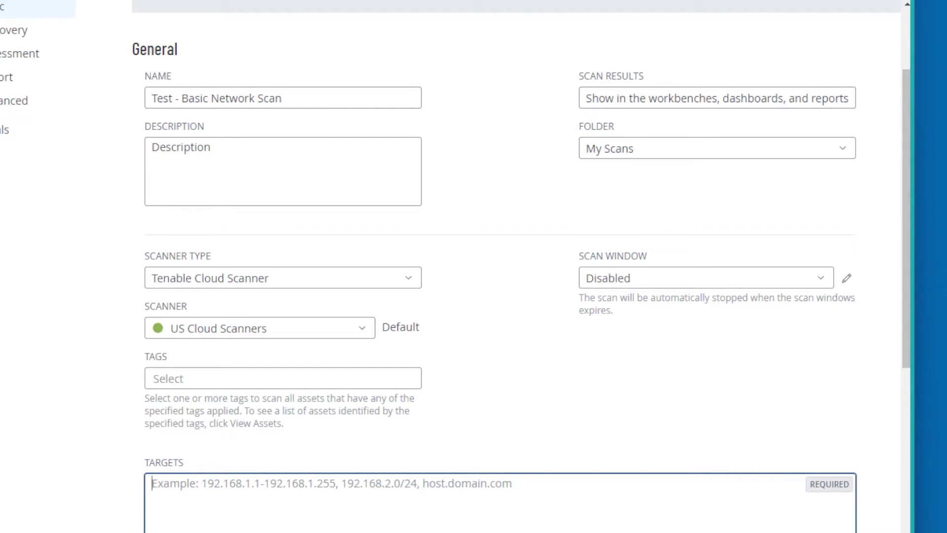
Enter target technologyinterpreters.com and turn on a daily repeating schedule.
{"action": "type", "text": "technology"}
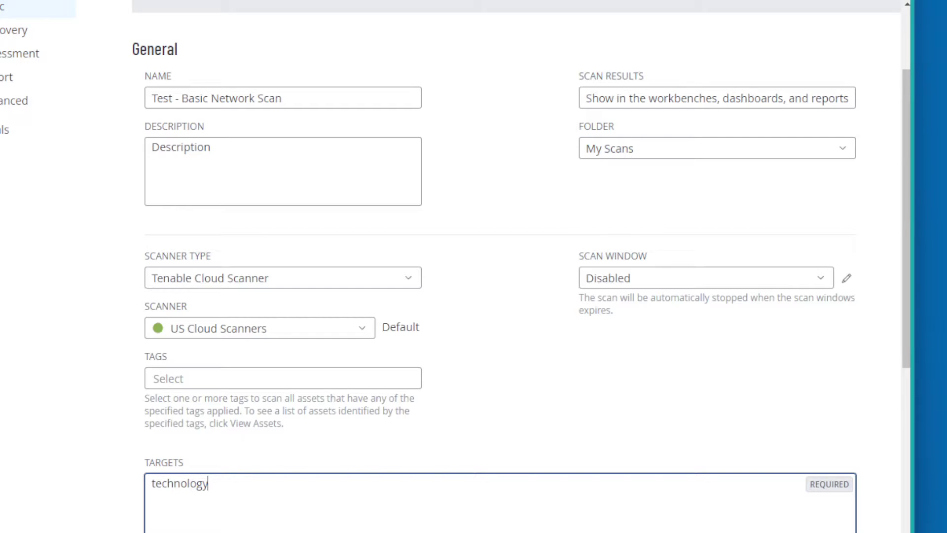
{"action": "type", "text": "interpreters.com"}
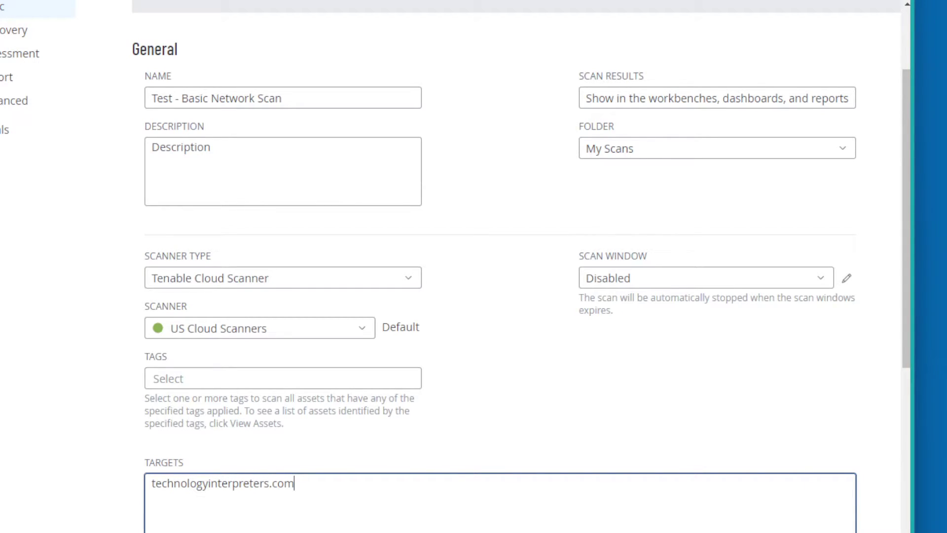
{"action": "scroll", "coordinate": [583, 334], "scroll_direction": "down", "scroll_amount": 6}
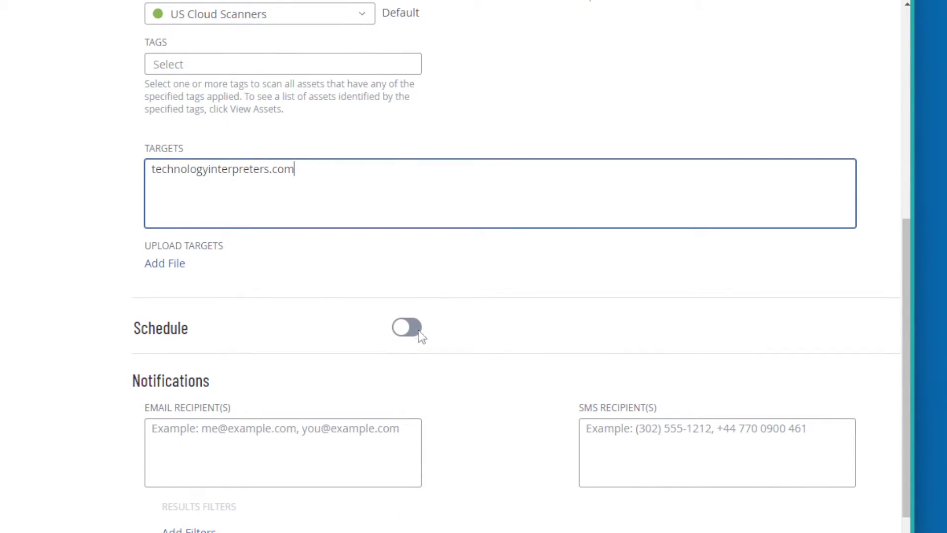
{"action": "left_click", "coordinate": [405, 329]}
{"action": "scroll", "coordinate": [336, 340], "scroll_direction": "down", "scroll_amount": 3}
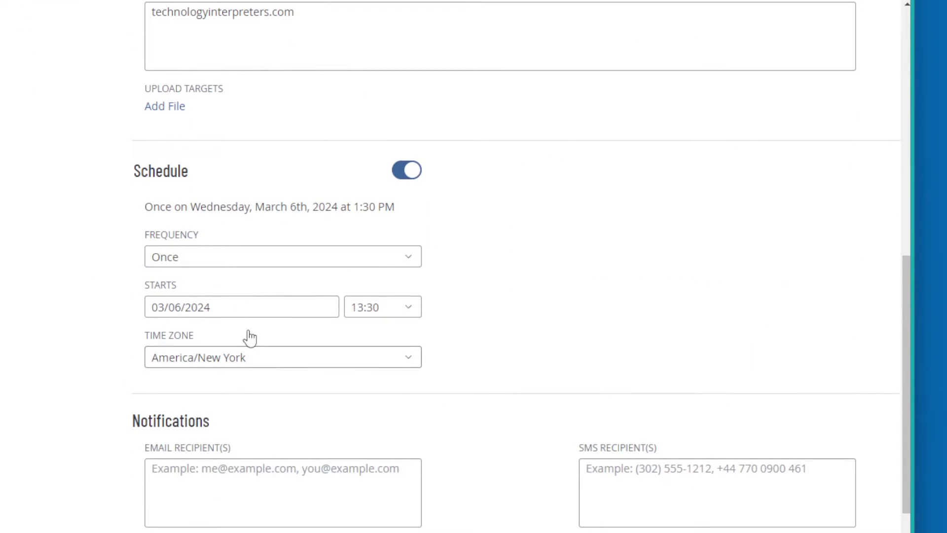
{"action": "left_click", "coordinate": [214, 260]}
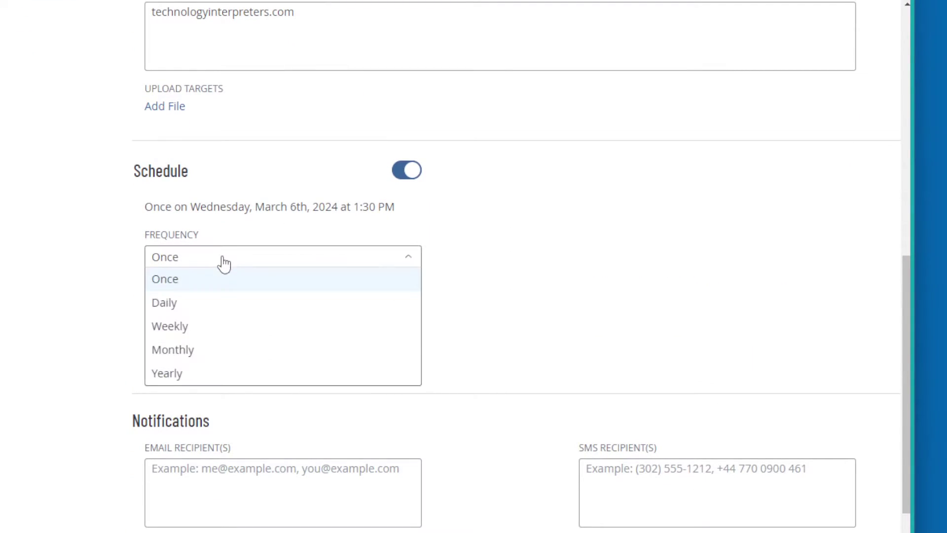
{"action": "left_click", "coordinate": [211, 303]}
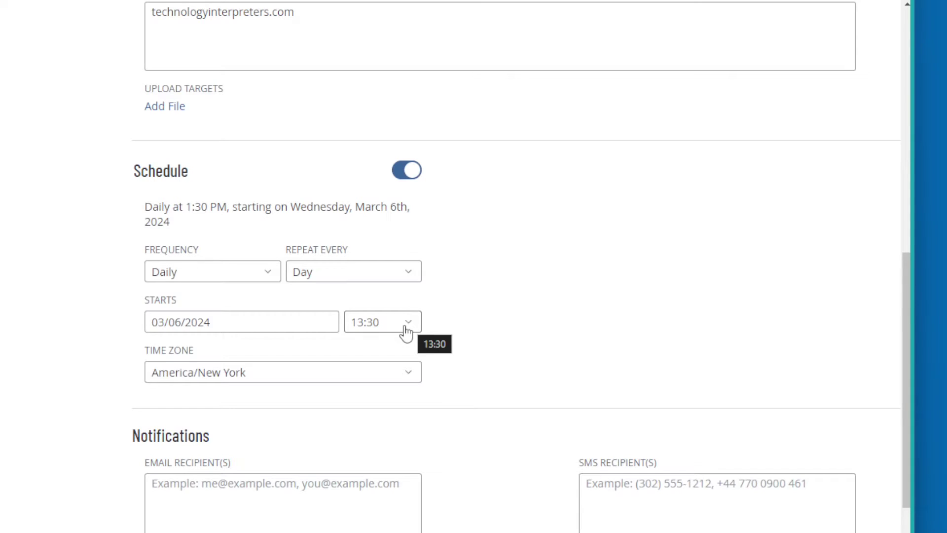
Keep the 13:30 start time and the America/New York time zone after searching 'east'.
{"action": "left_click", "coordinate": [375, 329]}
{"action": "scroll", "coordinate": [345, 457], "scroll_direction": "down", "scroll_amount": 5}
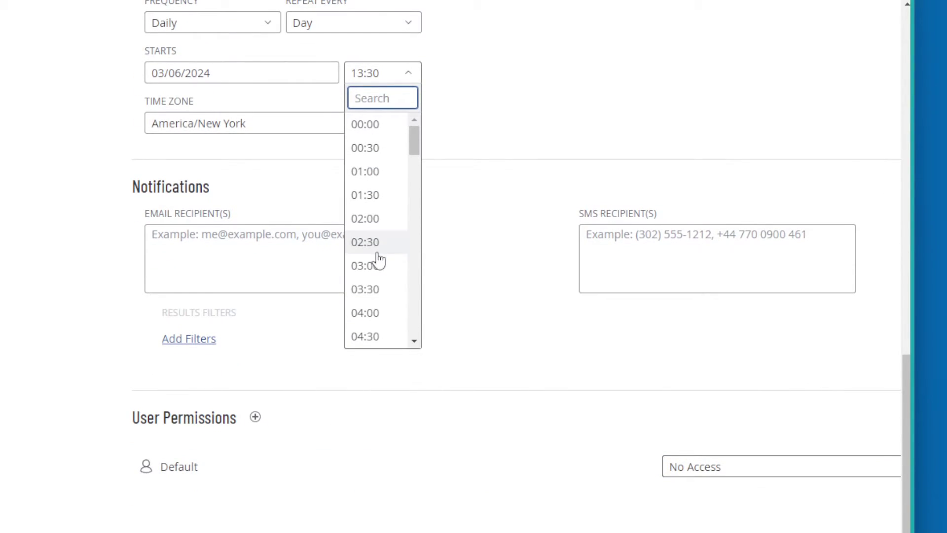
{"action": "left_click", "coordinate": [217, 147]}
{"action": "left_click", "coordinate": [245, 129]}
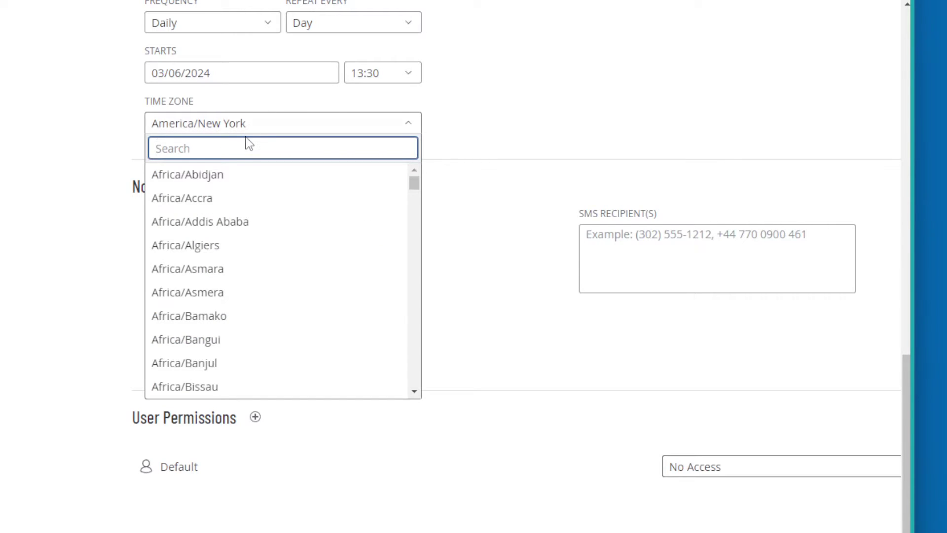
{"action": "type", "text": "east"}
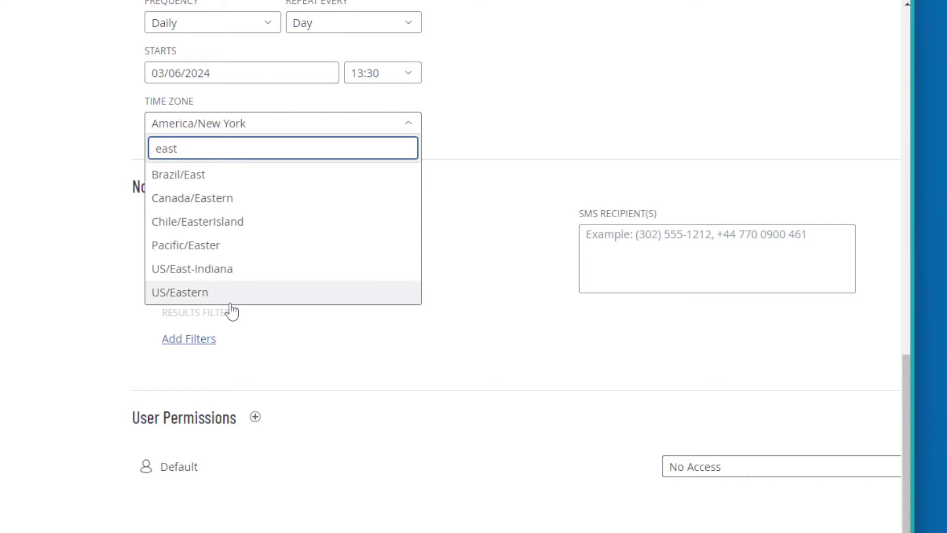
{"action": "left_click", "coordinate": [493, 326]}
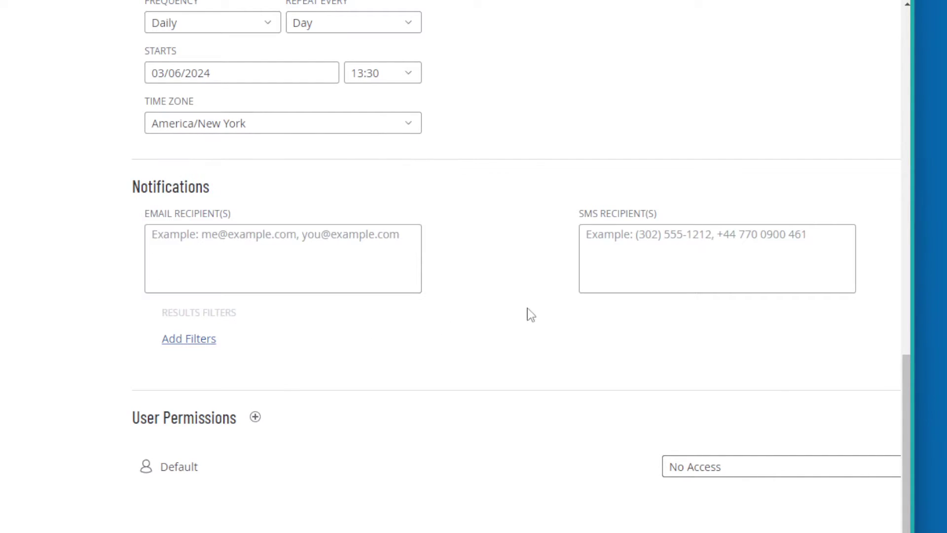
Check the email and SMS recipient fields, then try Default permissions Can Edit and No Access.
{"action": "left_click", "coordinate": [324, 259]}
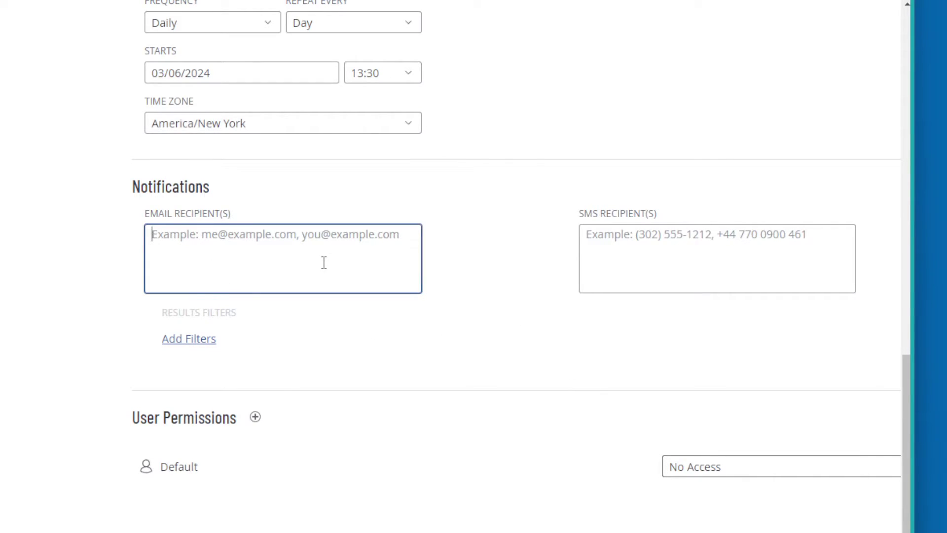
{"action": "left_click", "coordinate": [671, 255]}
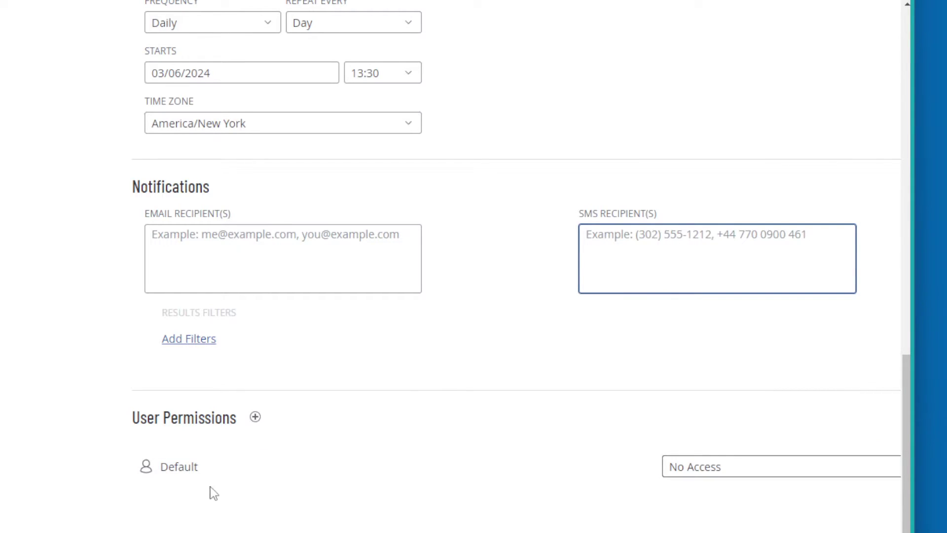
{"action": "left_click", "coordinate": [718, 469]}
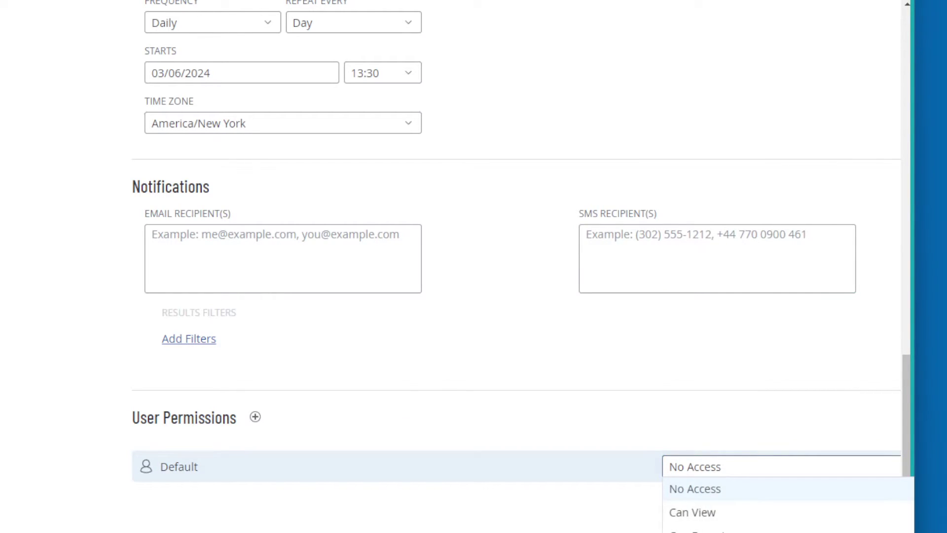
{"action": "left_click", "coordinate": [693, 530]}
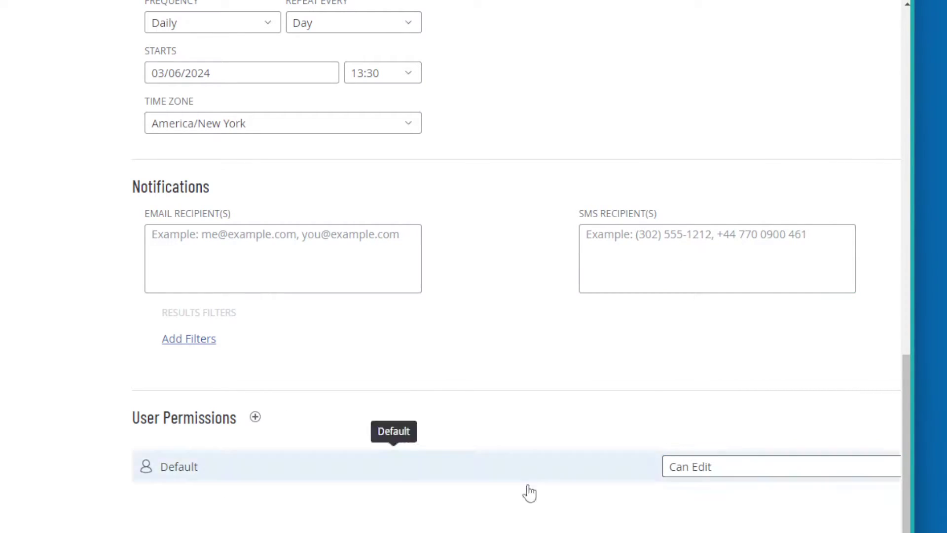
{"action": "left_click", "coordinate": [710, 470]}
{"action": "left_click", "coordinate": [709, 489]}
Set the Default user's permission on the scan to Can Execute.
{"action": "left_click", "coordinate": [732, 478]}
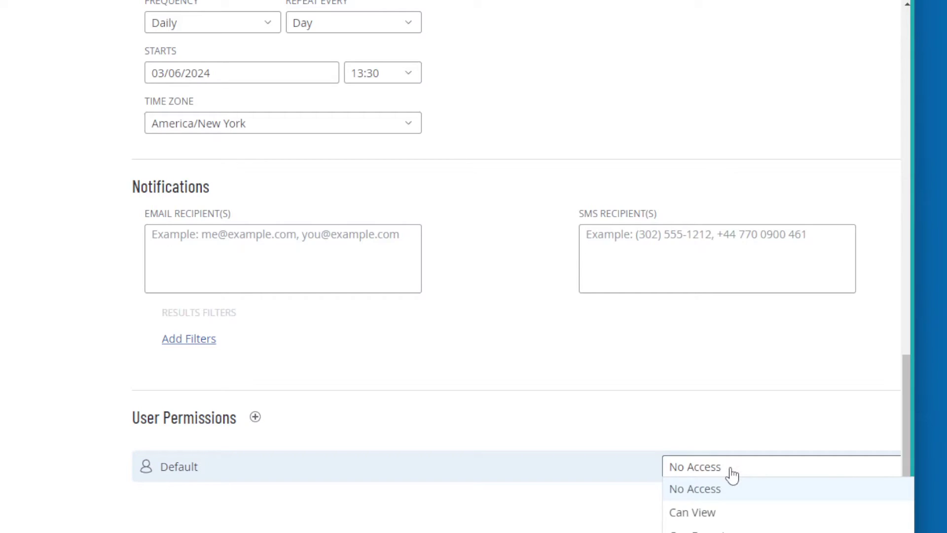
{"action": "left_click", "coordinate": [700, 523]}
{"action": "left_click", "coordinate": [698, 467]}
{"action": "key", "text": "Down"}
{"action": "key", "text": "Return"}
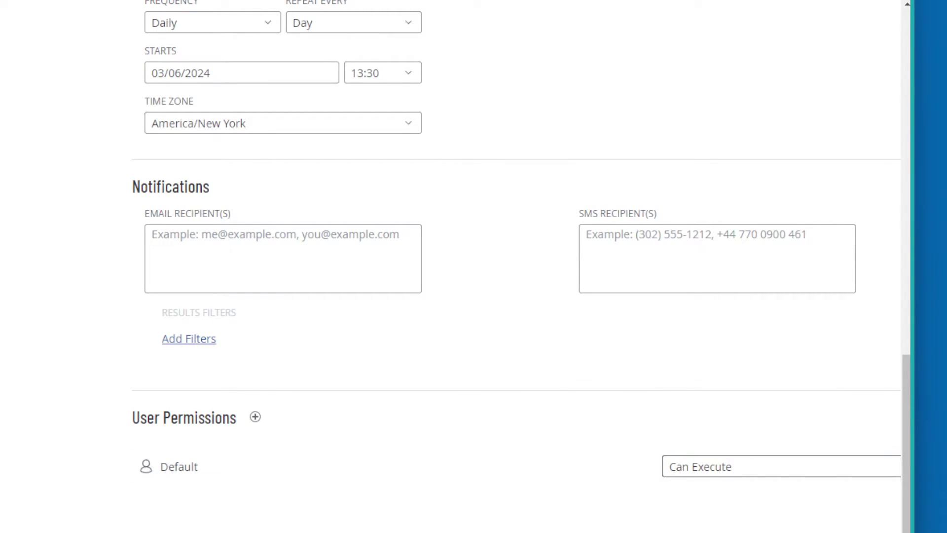
{"action": "scroll", "coordinate": [691, 528], "scroll_direction": "up", "scroll_amount": 1}
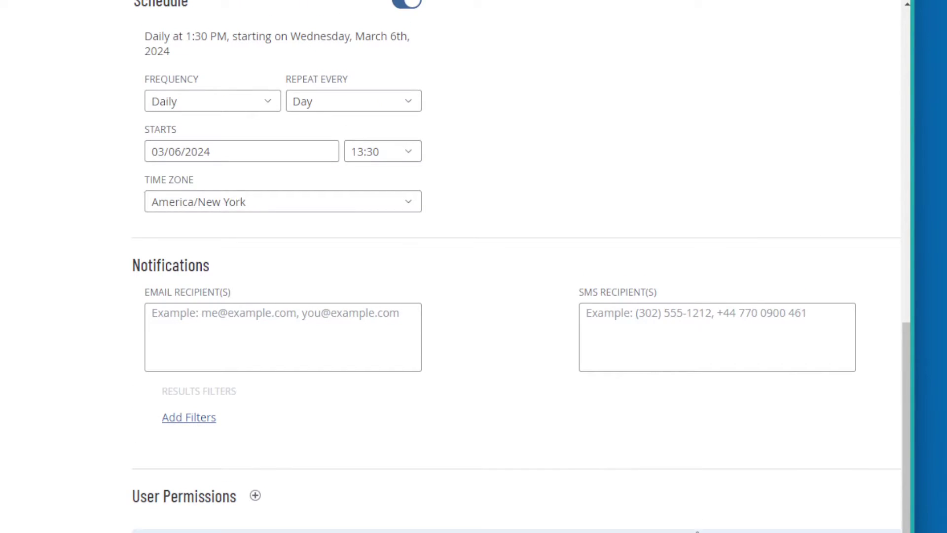
{"action": "scroll", "coordinate": [722, 478], "scroll_direction": "down", "scroll_amount": 1}
{"action": "scroll", "coordinate": [594, 501], "scroll_direction": "up", "scroll_amount": 2}
{"action": "scroll", "coordinate": [595, 501], "scroll_direction": "up", "scroll_amount": 10}
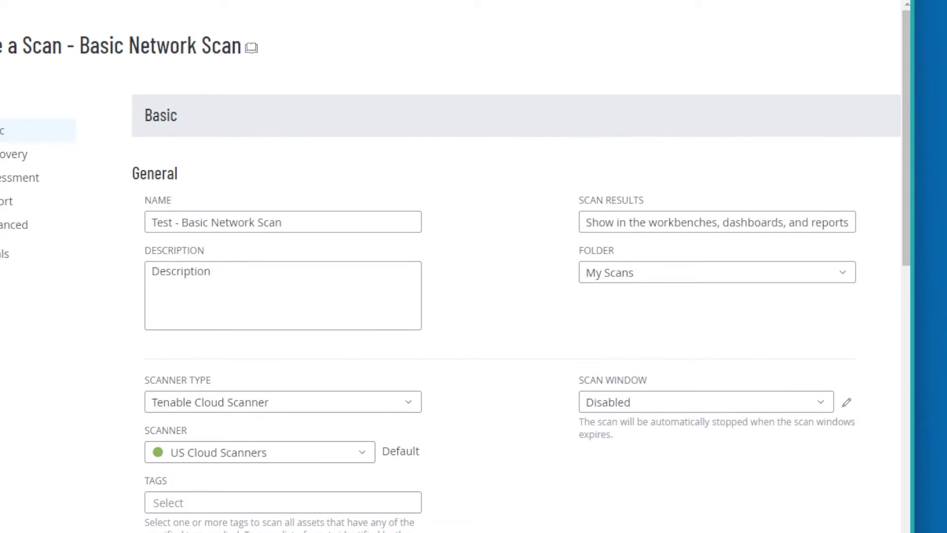
{"action": "scroll", "coordinate": [522, 133], "scroll_direction": "down", "scroll_amount": 10}
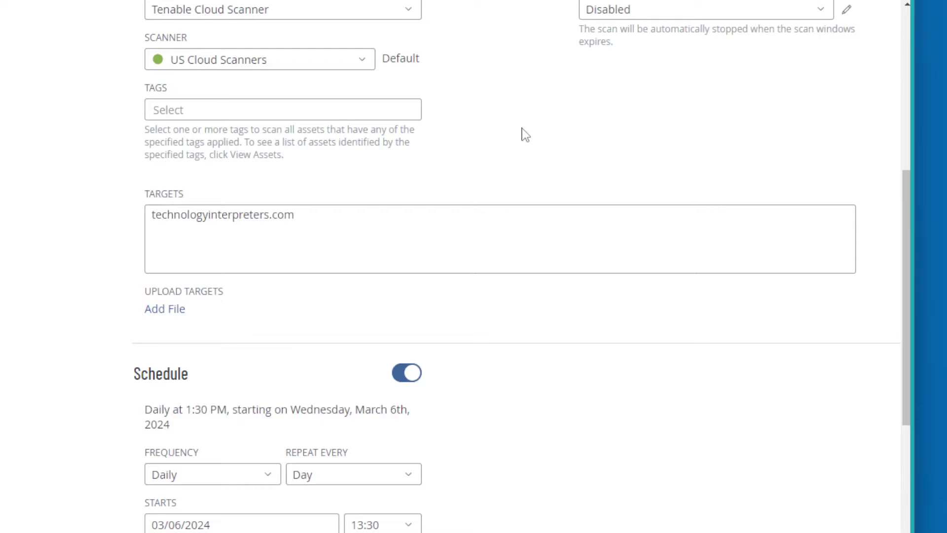
{"action": "scroll", "coordinate": [540, 126], "scroll_direction": "down", "scroll_amount": 2}
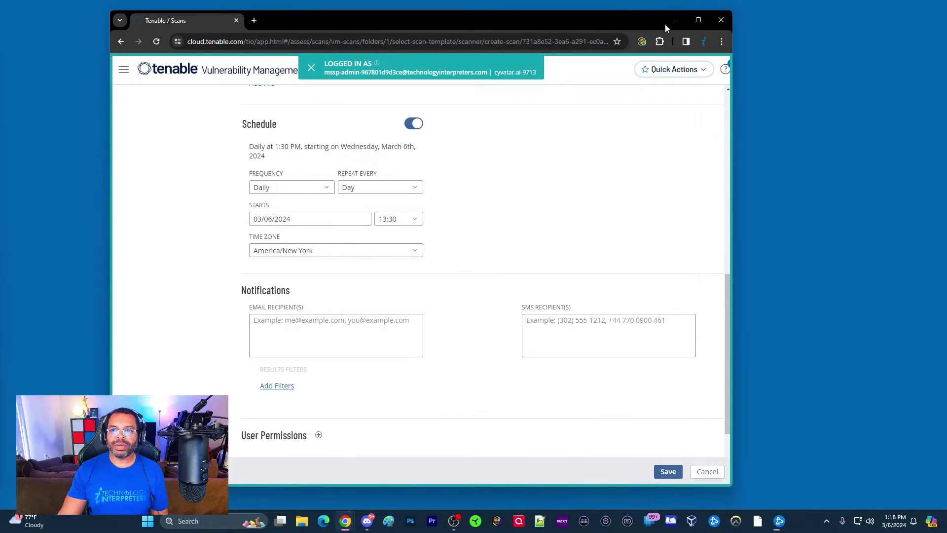
Maximize the browser and set the Discovery scan type to Port scan (all ports).
{"action": "left_click", "coordinate": [699, 20]}
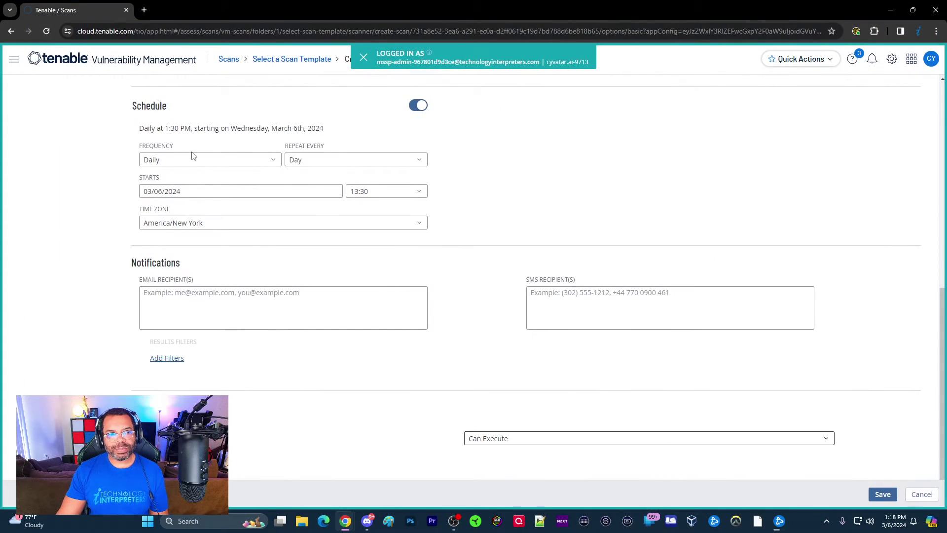
{"action": "scroll", "coordinate": [193, 155], "scroll_direction": "up", "scroll_amount": 10}
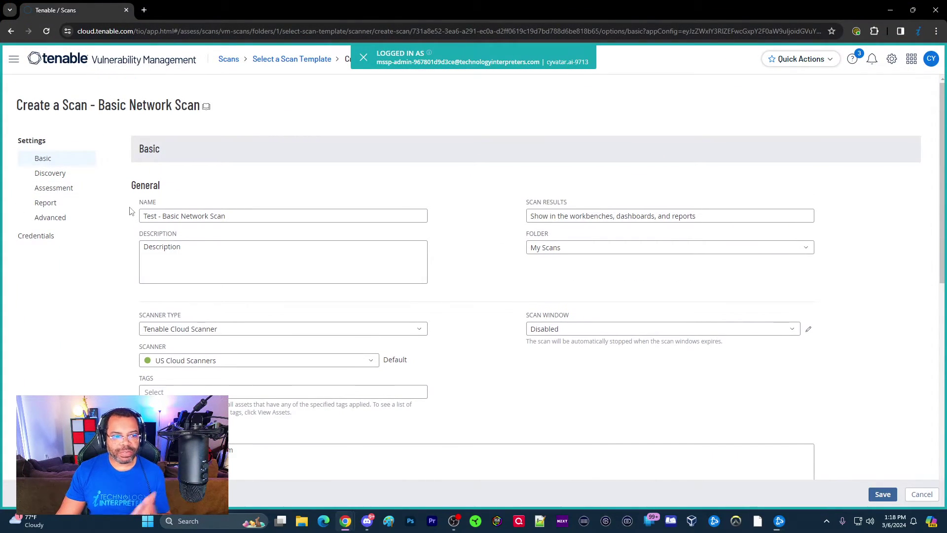
{"action": "left_click", "coordinate": [64, 174]}
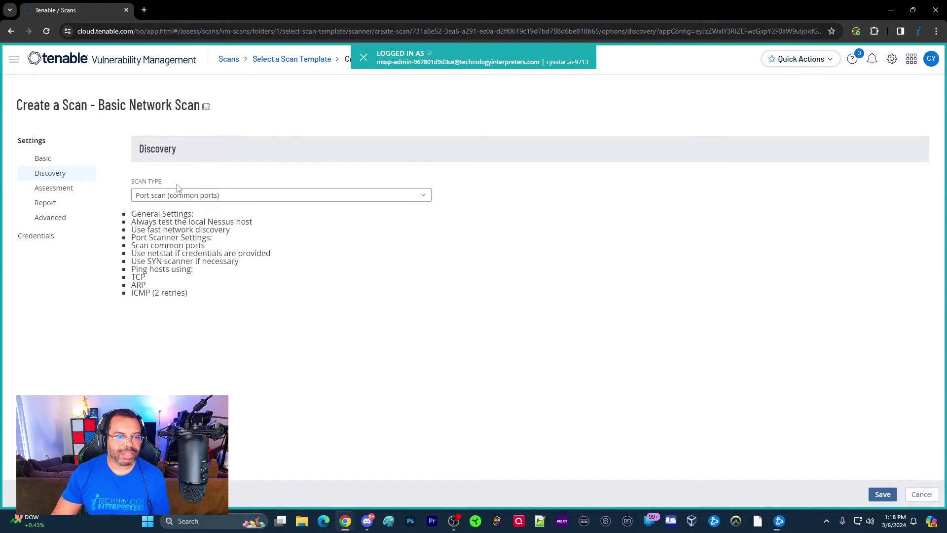
{"action": "left_click", "coordinate": [197, 195]}
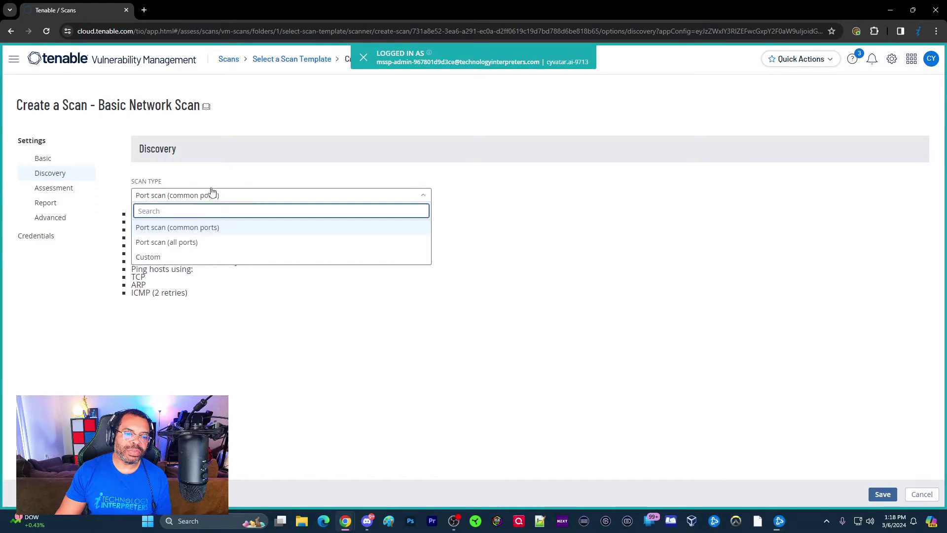
{"action": "left_click", "coordinate": [235, 178]}
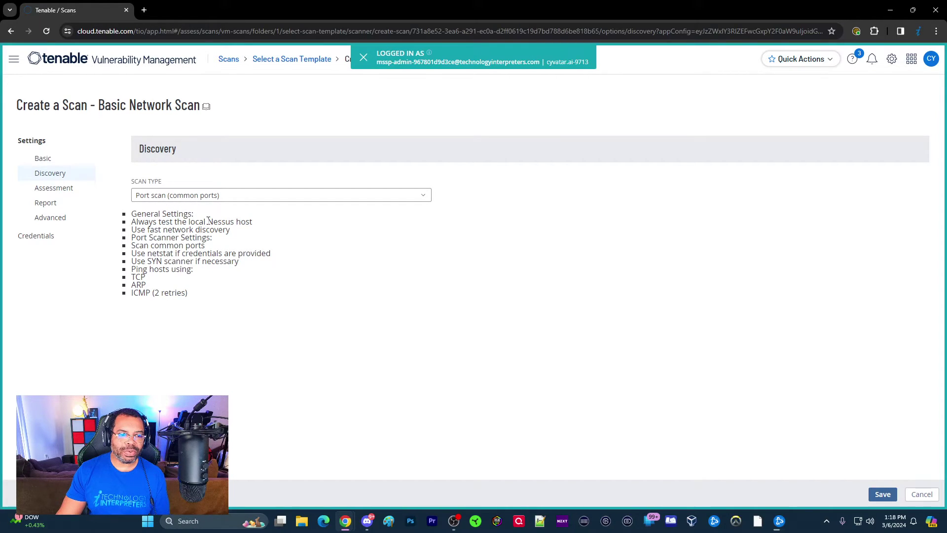
{"action": "left_click", "coordinate": [193, 196]}
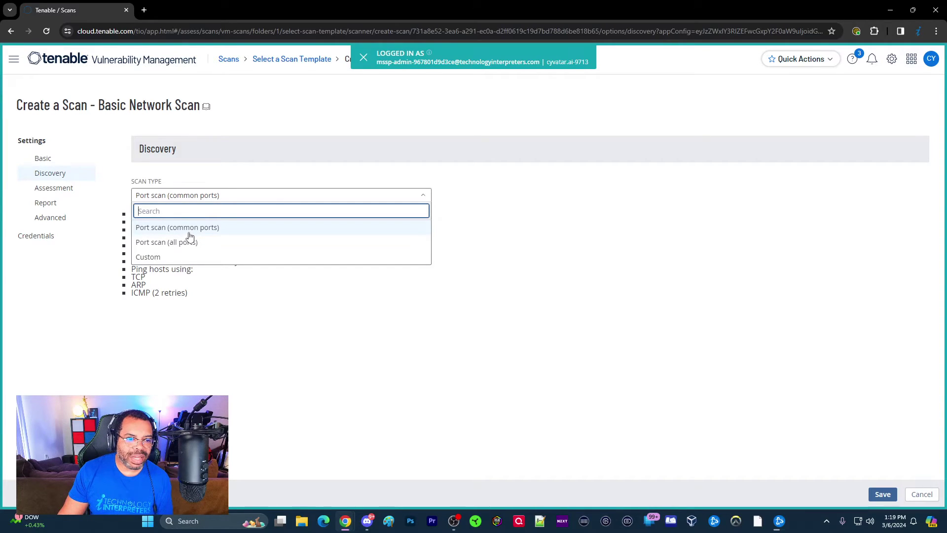
{"action": "left_click", "coordinate": [167, 243]}
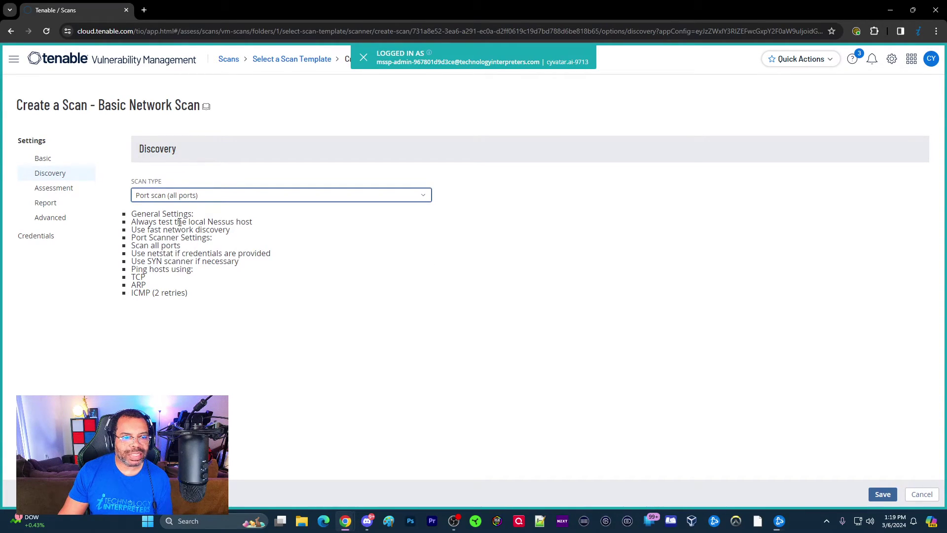
Change the Discovery scan type to Custom and review its ping and port scanning options.
{"action": "left_click", "coordinate": [169, 198]}
{"action": "left_click", "coordinate": [168, 246]}
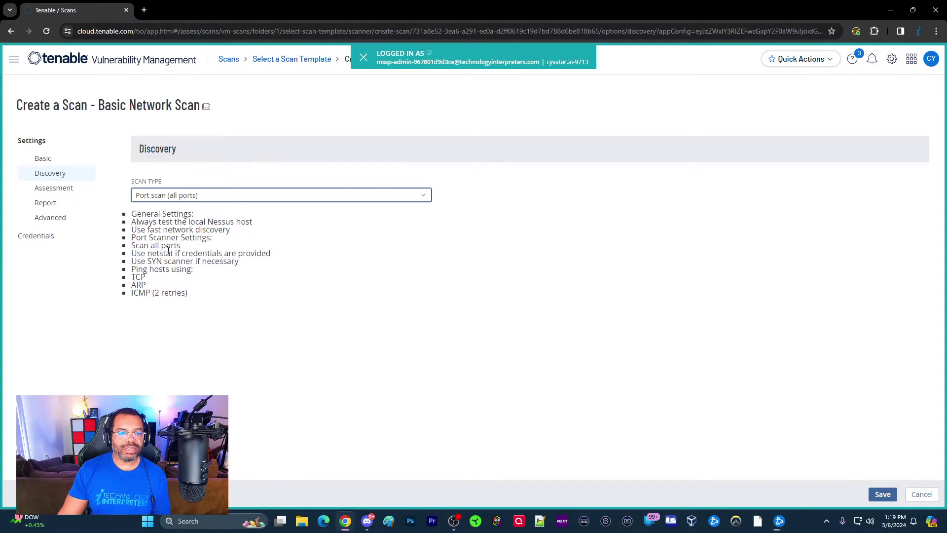
{"action": "left_click", "coordinate": [171, 196]}
{"action": "left_click", "coordinate": [158, 257]}
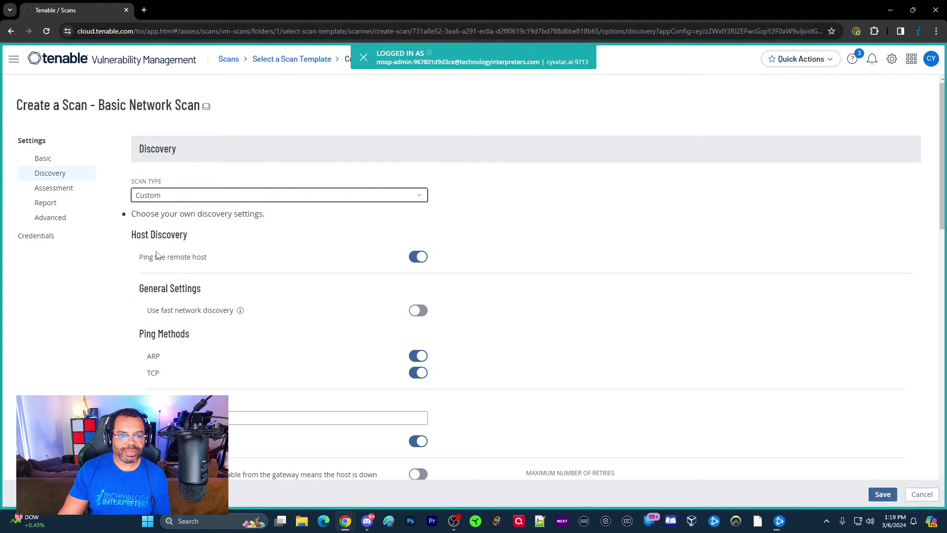
{"action": "scroll", "coordinate": [305, 291], "scroll_direction": "down", "scroll_amount": 1}
{"action": "scroll", "coordinate": [349, 318], "scroll_direction": "down", "scroll_amount": 4}
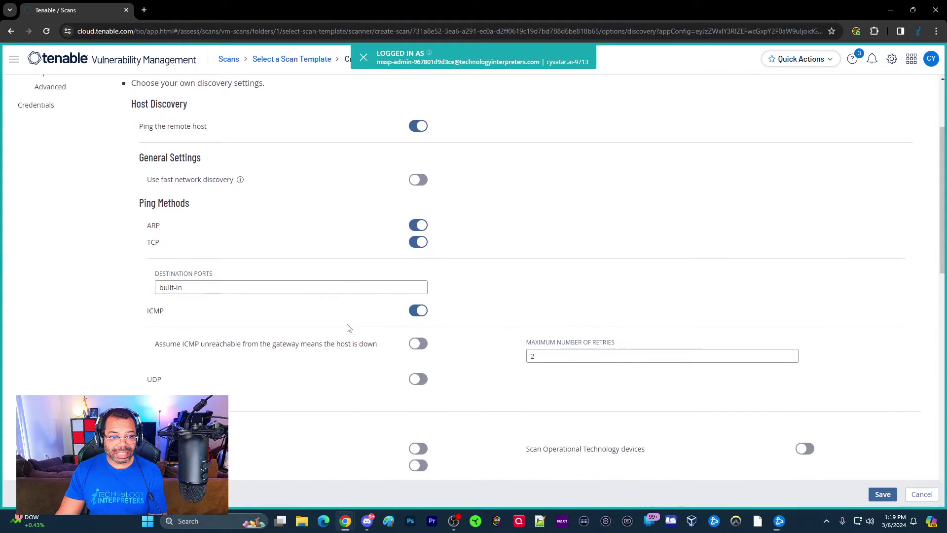
{"action": "scroll", "coordinate": [394, 341], "scroll_direction": "down", "scroll_amount": 3}
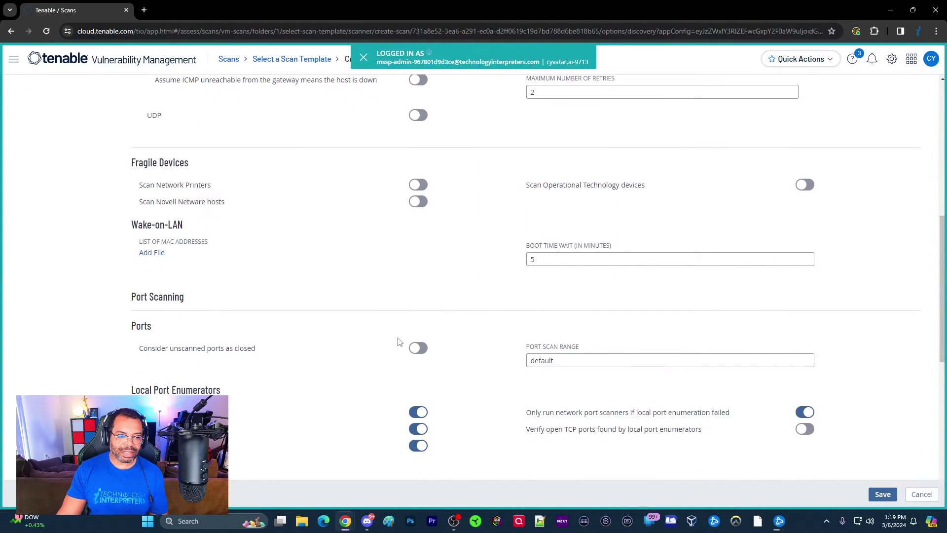
{"action": "scroll", "coordinate": [407, 335], "scroll_direction": "up", "scroll_amount": 7}
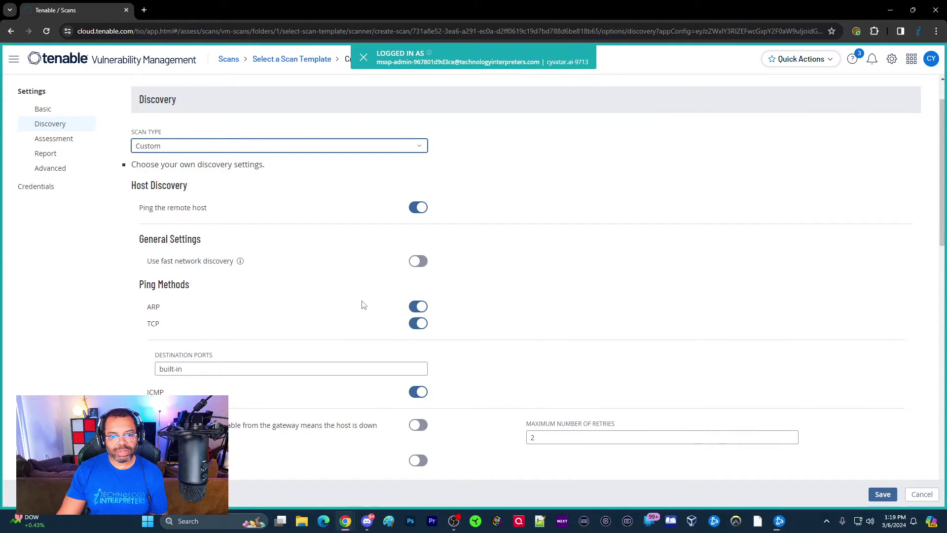
In Assessment settings, try the 'Scan for known web vulnerabilities' mode.
{"action": "left_click", "coordinate": [59, 140]}
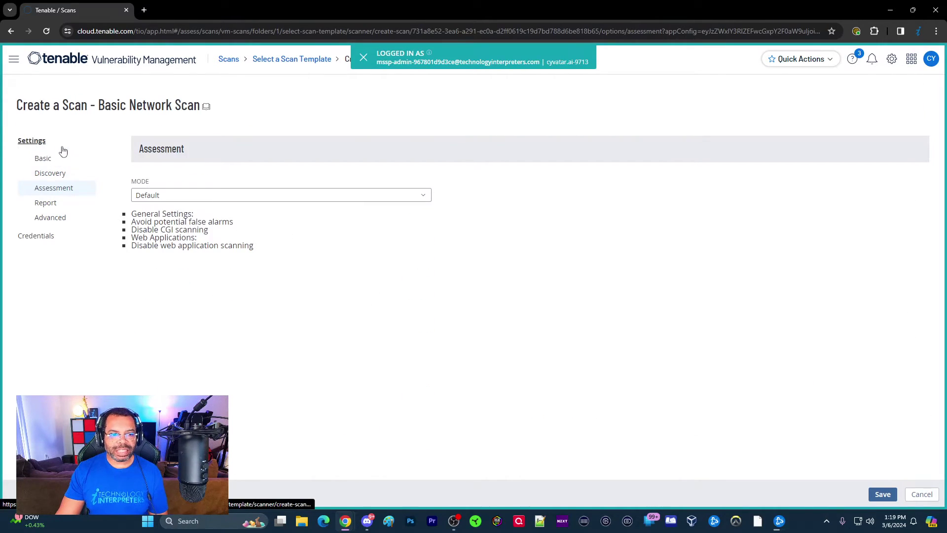
{"action": "left_click", "coordinate": [180, 197]}
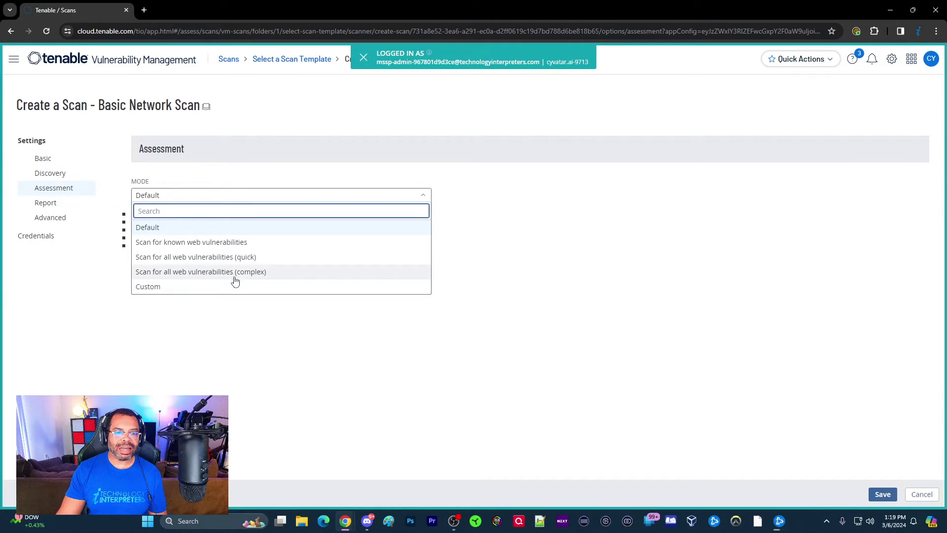
{"action": "left_click", "coordinate": [165, 195]}
{"action": "left_click", "coordinate": [178, 197]}
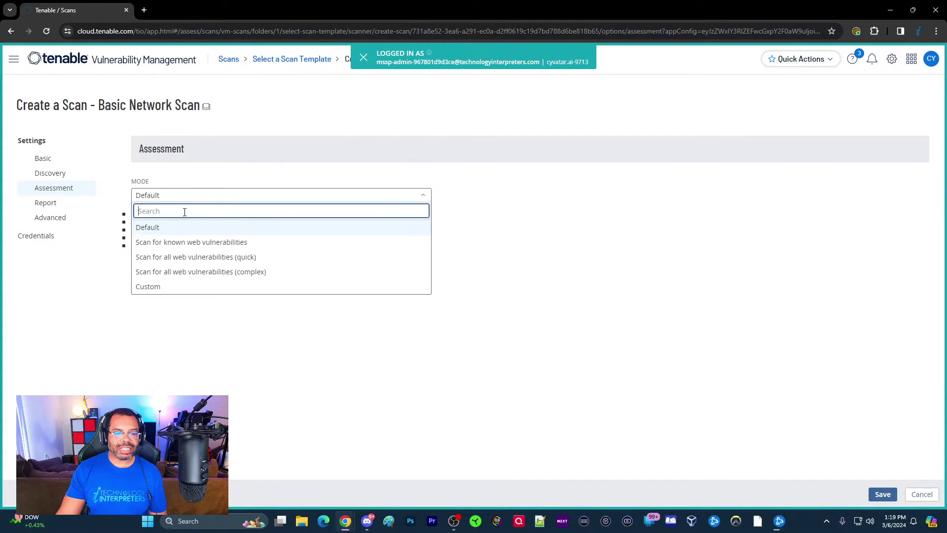
{"action": "left_click", "coordinate": [169, 242]}
{"action": "left_click_drag", "start_coordinate": [147, 221], "coordinate": [154, 265]}
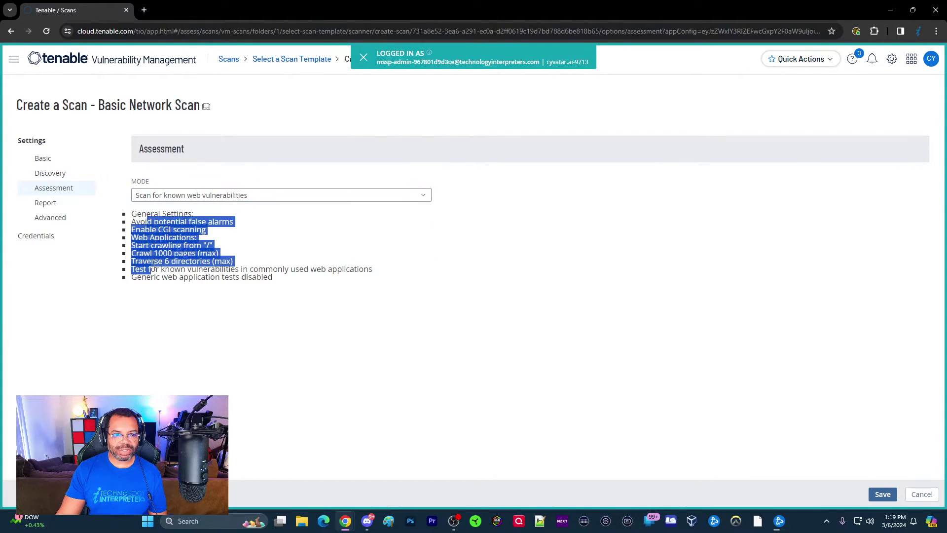
Set the Assessment mode to 'Scan for all web vulnerabilities (complex)'.
{"action": "left_click", "coordinate": [181, 198]}
{"action": "left_click", "coordinate": [182, 256]}
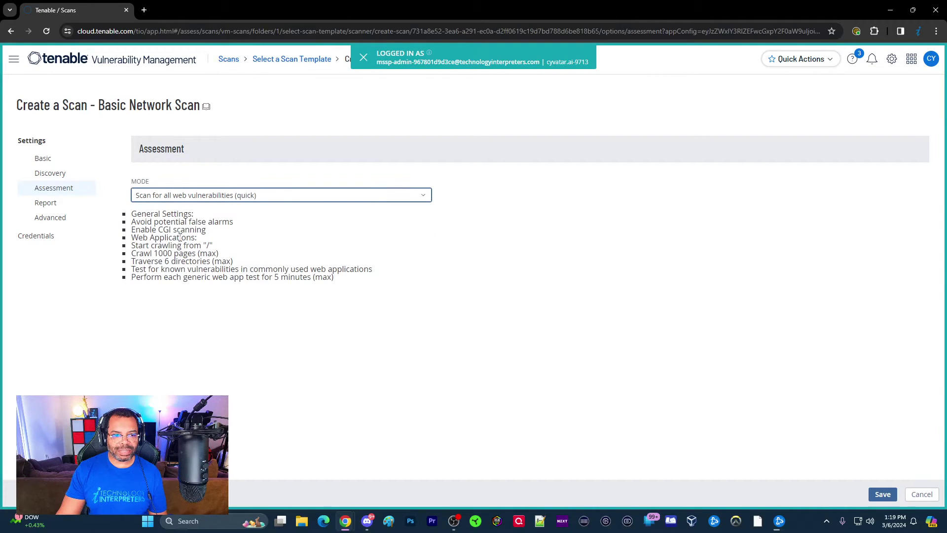
{"action": "left_click", "coordinate": [169, 197]}
{"action": "left_click", "coordinate": [173, 271]}
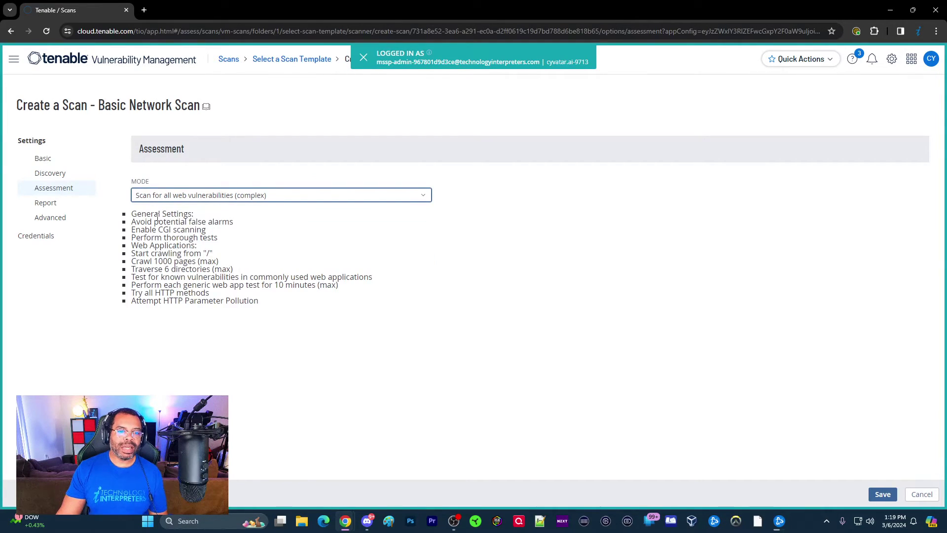
{"action": "left_click_drag", "start_coordinate": [158, 217], "coordinate": [233, 271]}
{"action": "left_click", "coordinate": [207, 340]}
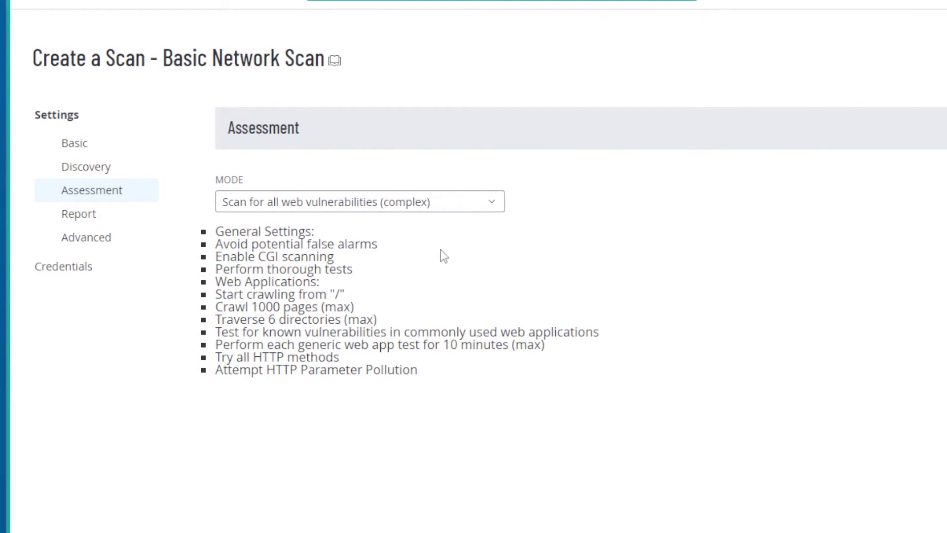
In Report settings, widen the window and try Override normal verbosity, leaving it off.
{"action": "left_click", "coordinate": [76, 213]}
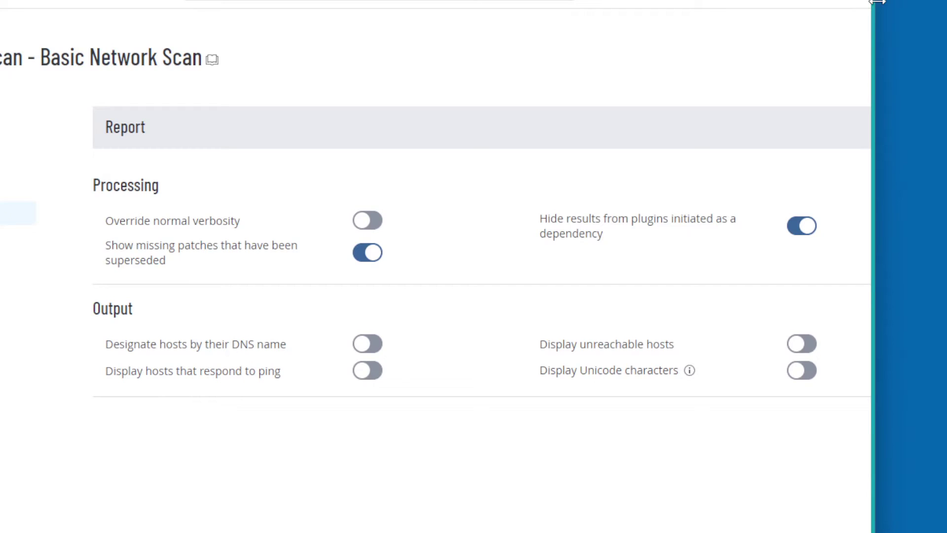
{"action": "left_click_drag", "start_coordinate": [878, 2], "coordinate": [943, 2]}
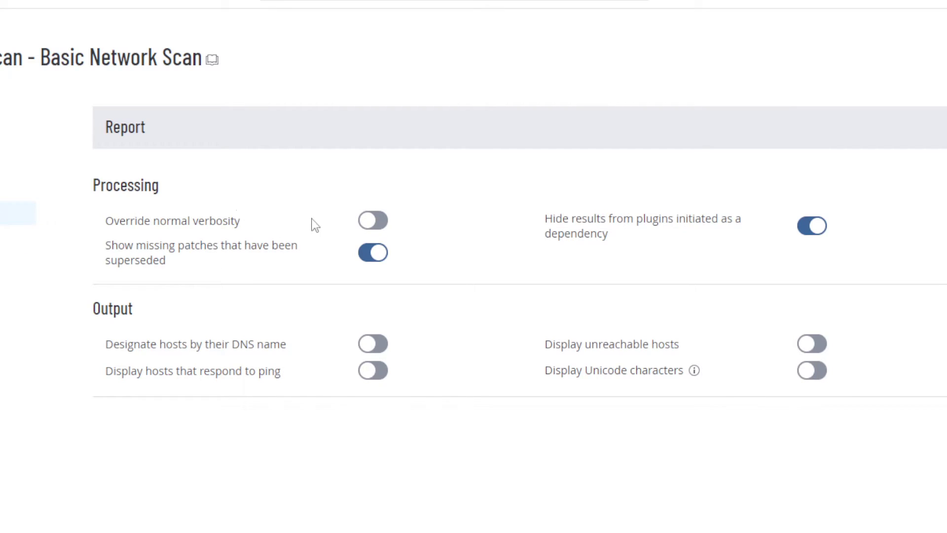
{"action": "left_click", "coordinate": [380, 220]}
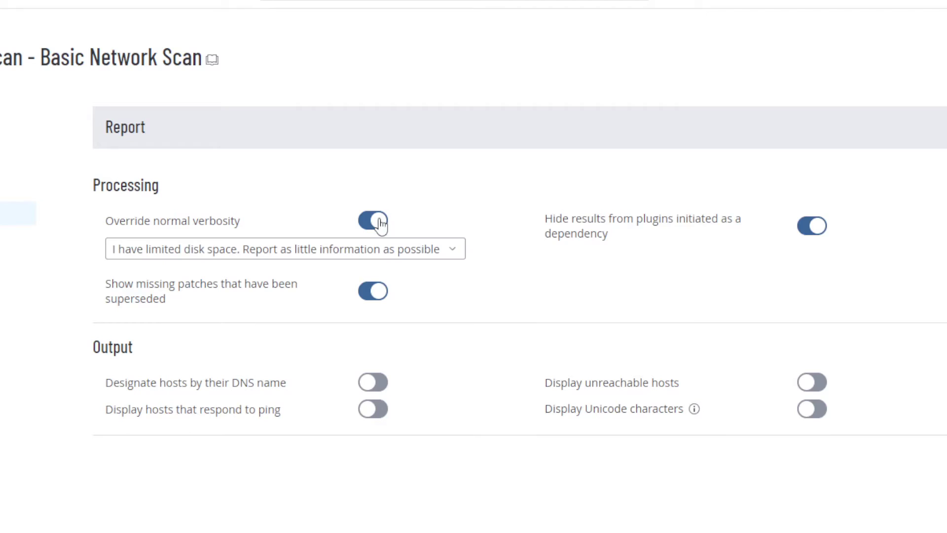
{"action": "left_click", "coordinate": [292, 257]}
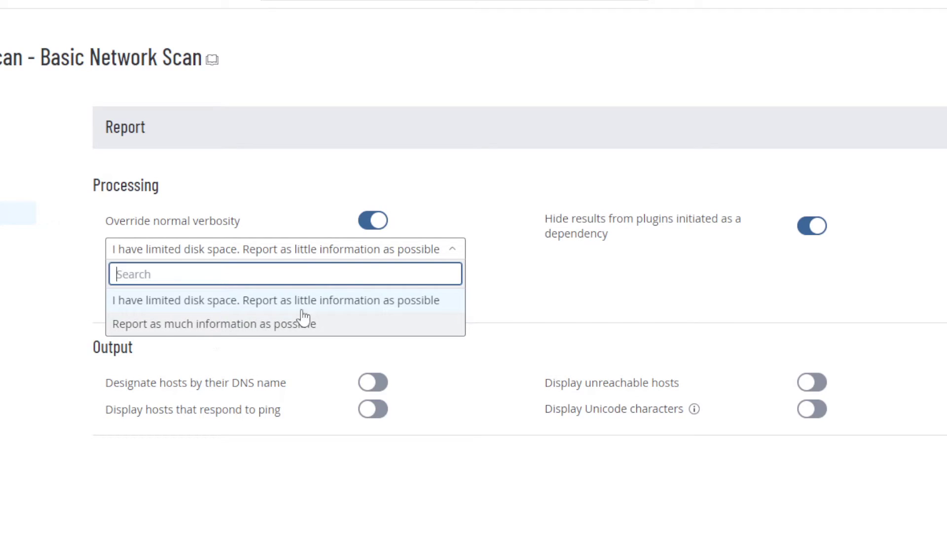
{"action": "left_click", "coordinate": [373, 221]}
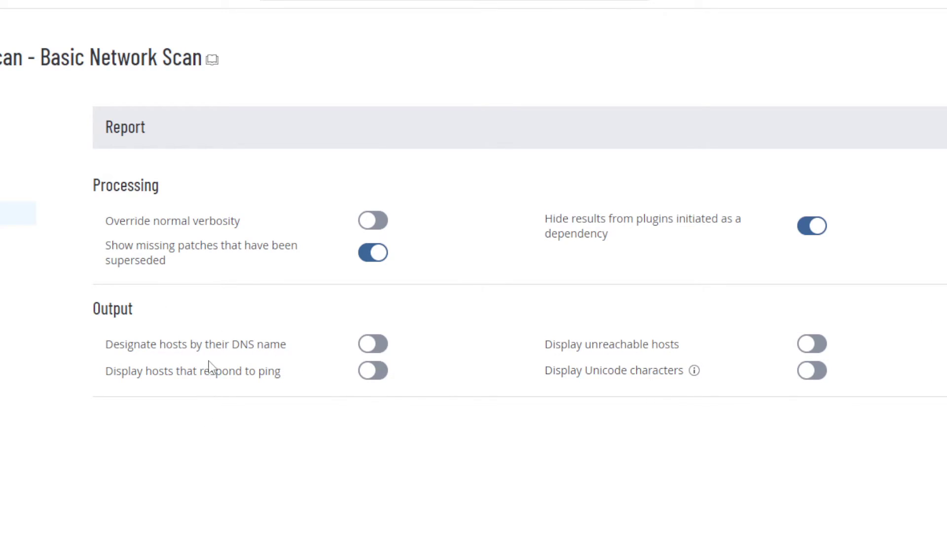
In Advanced settings, try the 'Scan low bandwidth links' mode.
{"action": "left_click", "coordinate": [15, 237]}
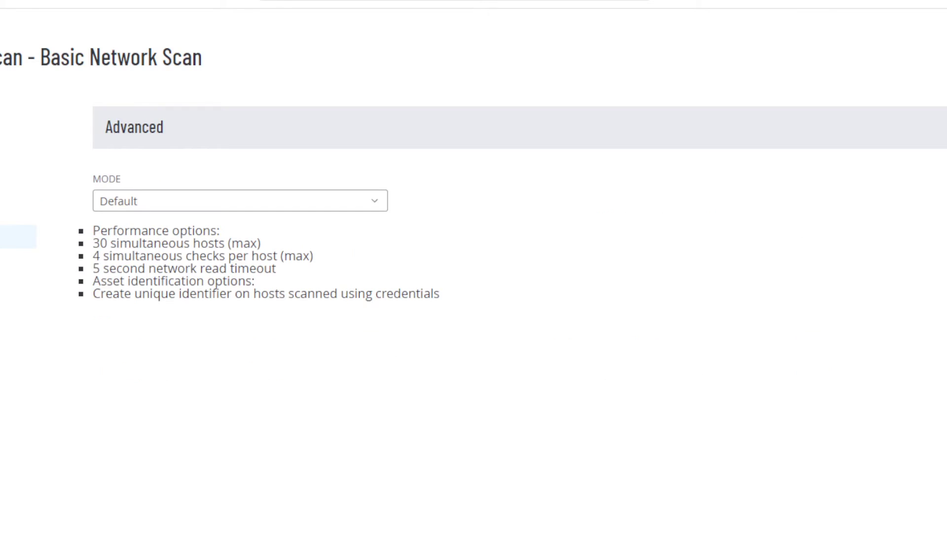
{"action": "left_click", "coordinate": [206, 200]}
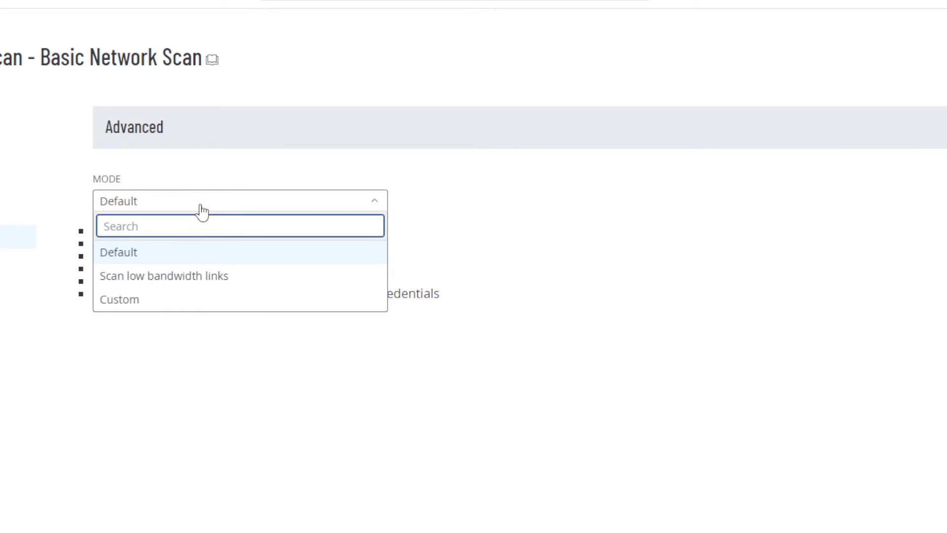
{"action": "left_click", "coordinate": [178, 274]}
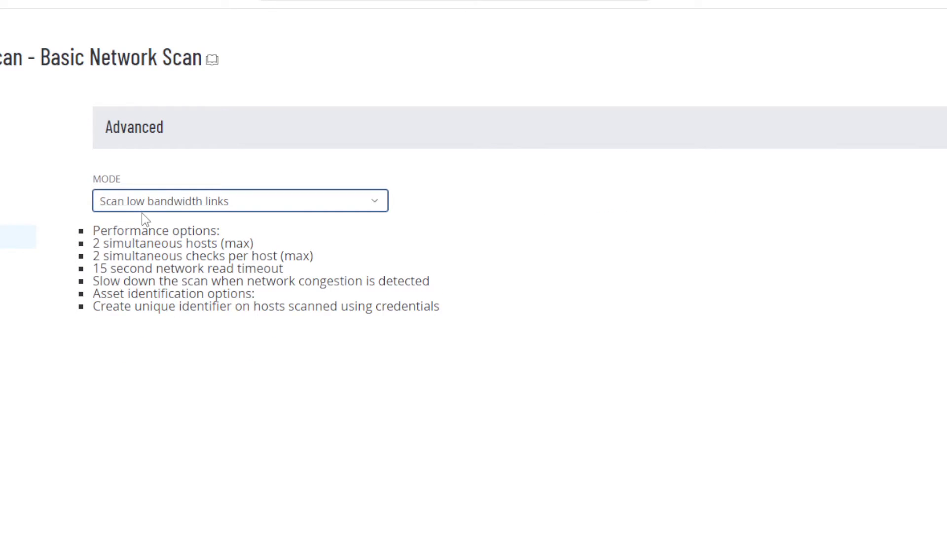
{"action": "left_click_drag", "start_coordinate": [118, 235], "coordinate": [157, 277]}
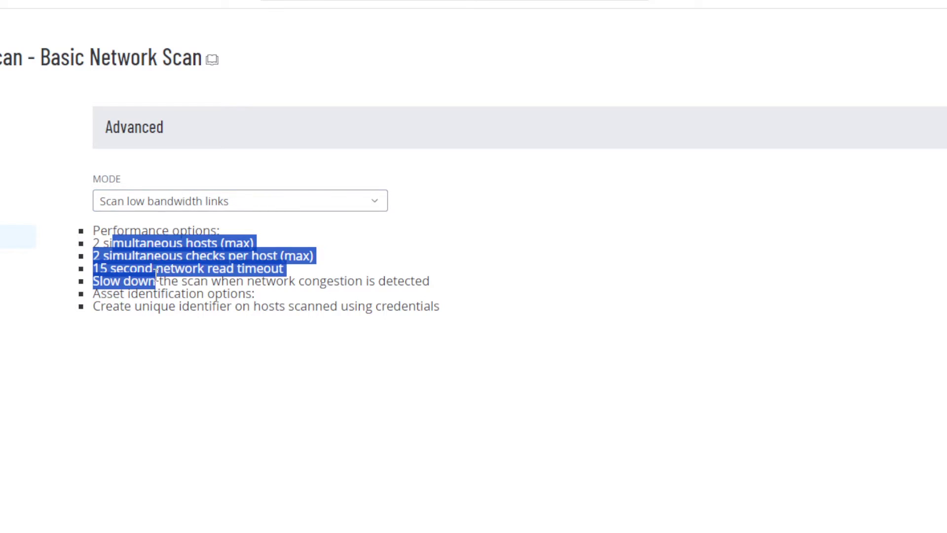
{"action": "left_click", "coordinate": [160, 251]}
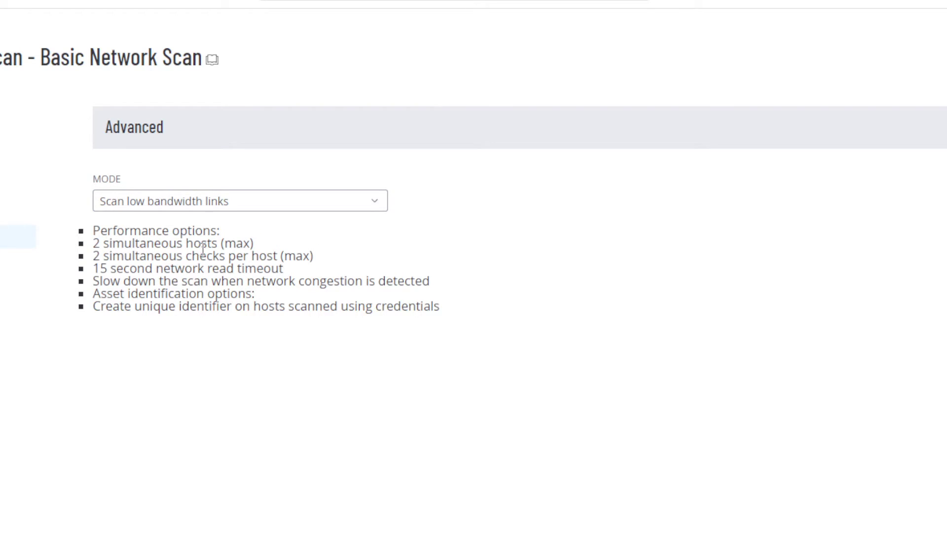
Try the Custom advanced mode, return it to Default, and go to Credentials.
{"action": "left_click", "coordinate": [165, 201]}
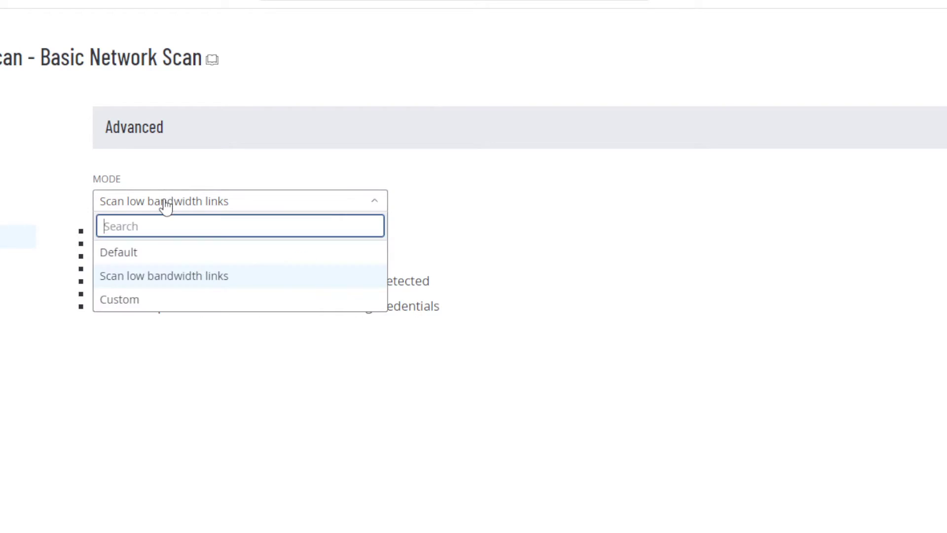
{"action": "left_click", "coordinate": [132, 297]}
{"action": "scroll", "coordinate": [528, 271], "scroll_direction": "down", "scroll_amount": 7}
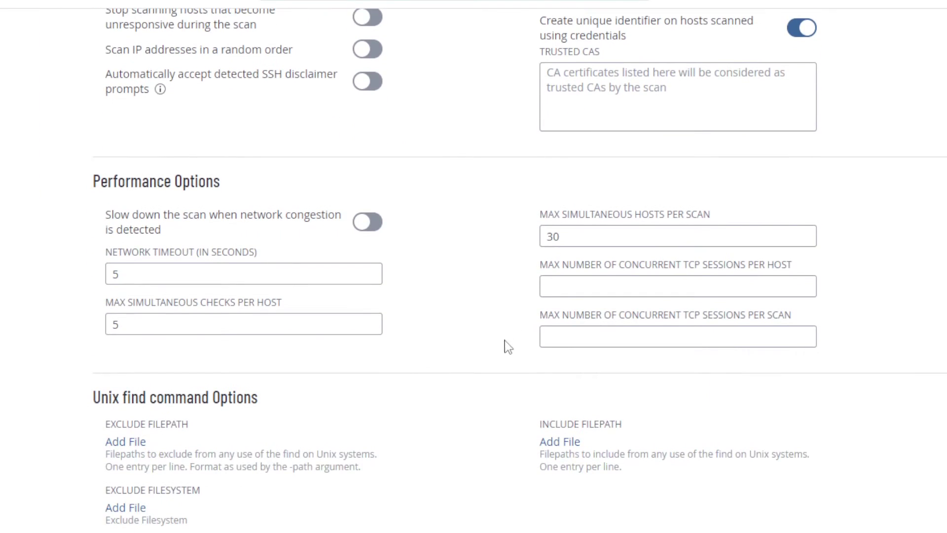
{"action": "scroll", "coordinate": [451, 375], "scroll_direction": "down", "scroll_amount": 6}
{"action": "scroll", "coordinate": [434, 398], "scroll_direction": "up", "scroll_amount": 13}
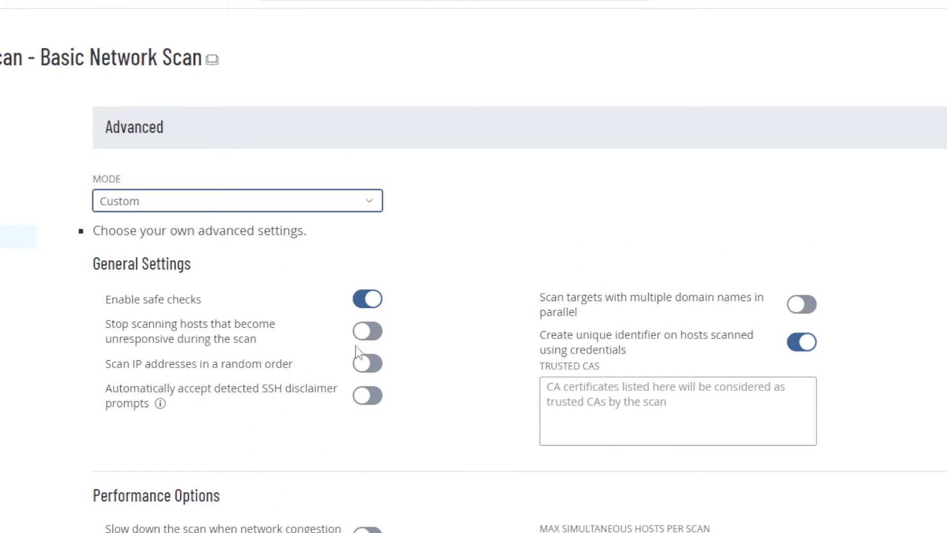
{"action": "left_click", "coordinate": [199, 210]}
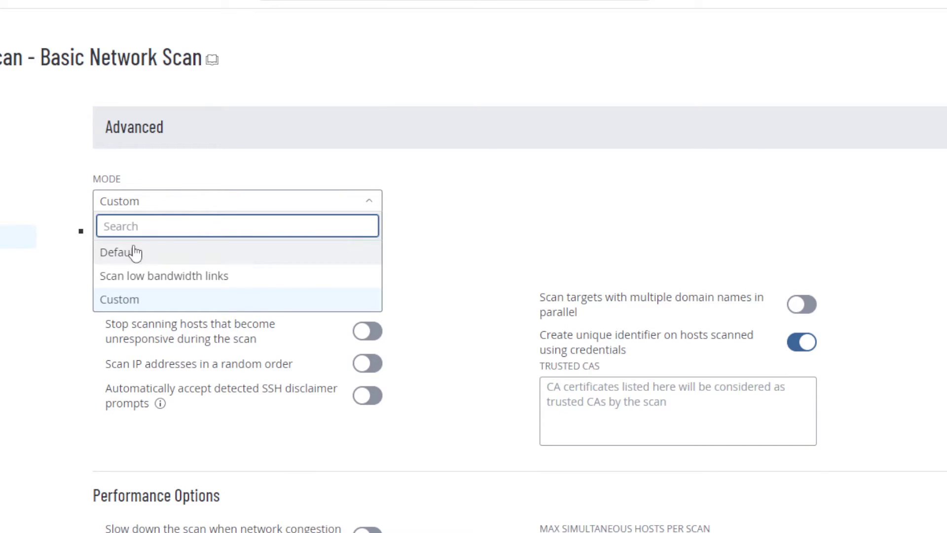
{"action": "left_click", "coordinate": [191, 251]}
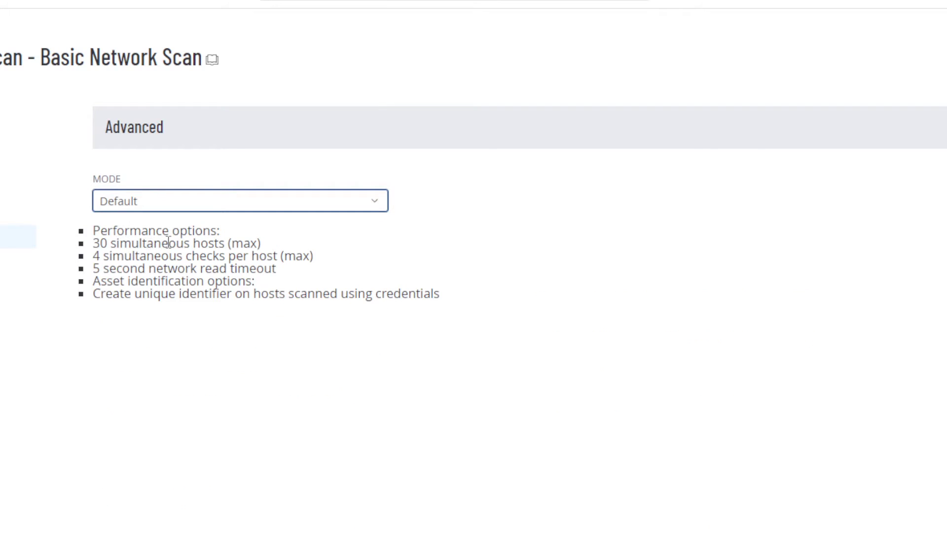
{"action": "left_click", "coordinate": [1, 272]}
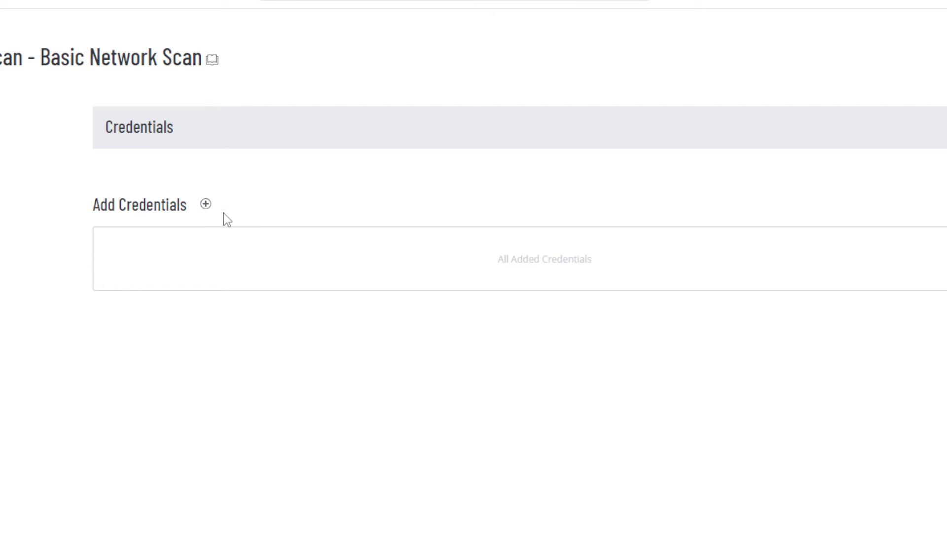
{"action": "left_click", "coordinate": [205, 203]}
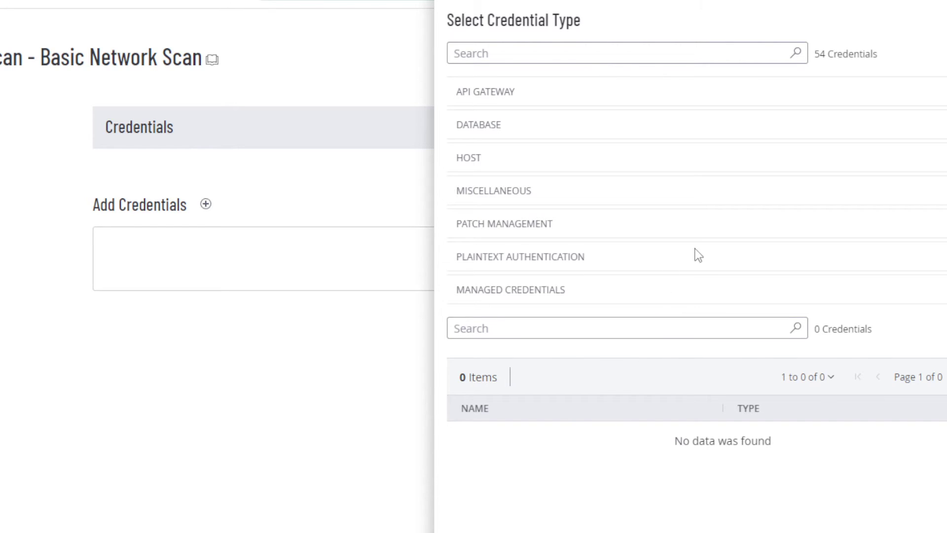
{"action": "left_click", "coordinate": [469, 157]}
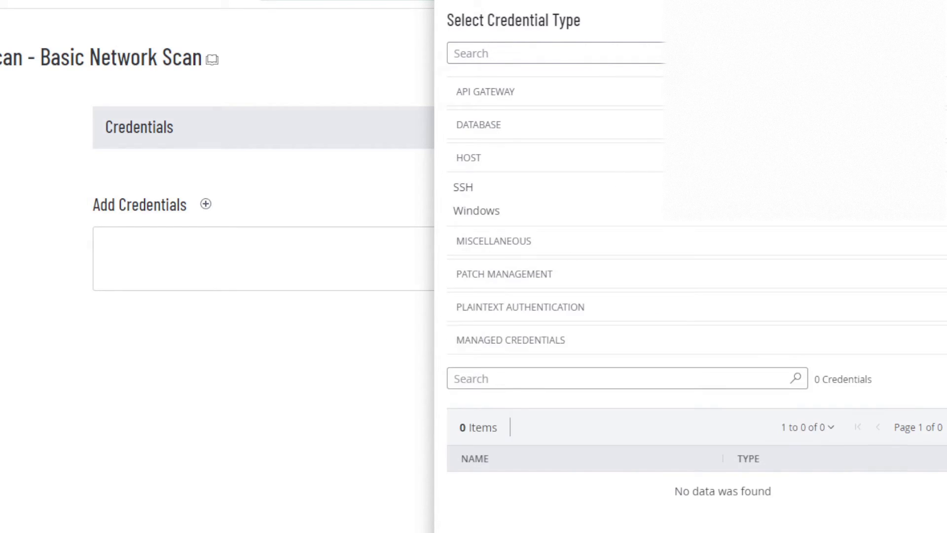
{"action": "left_click", "coordinate": [583, 221]}
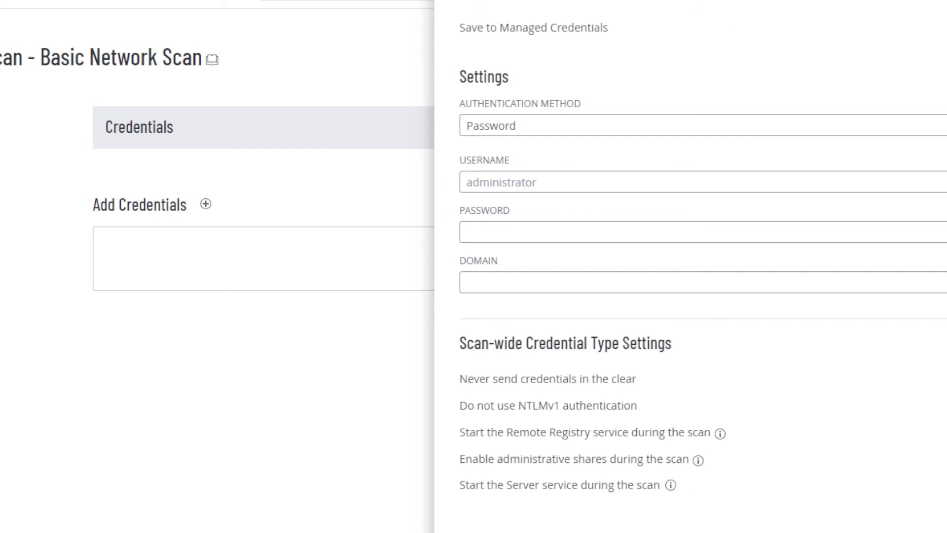
{"action": "key", "text": "Escape"}
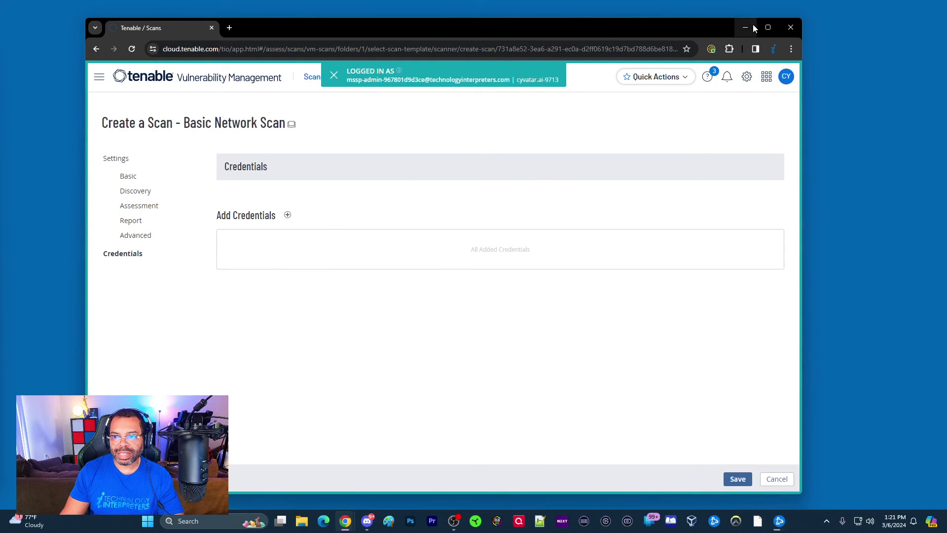
Maximize the browser and cancel the unsaved Basic Network Scan, returning to the scan templates.
{"action": "left_click", "coordinate": [767, 28]}
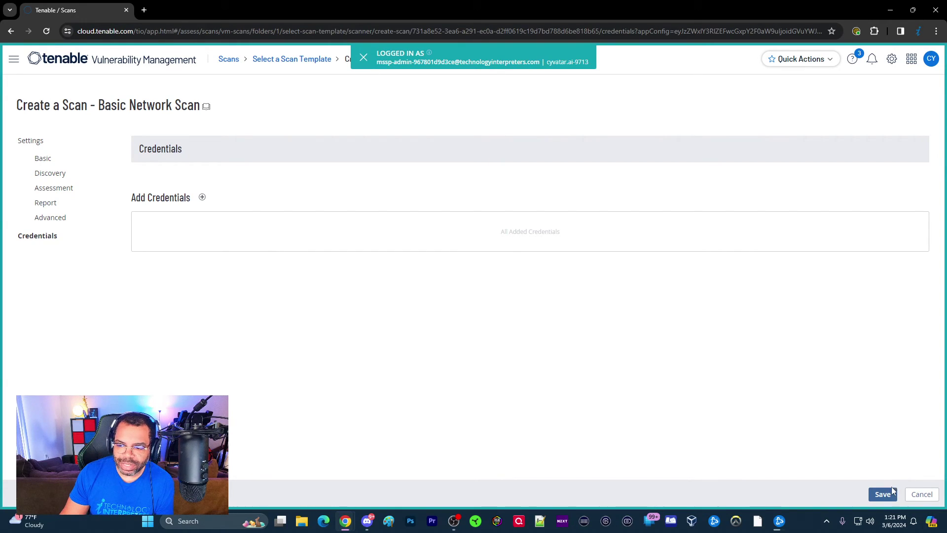
{"action": "left_click", "coordinate": [922, 495]}
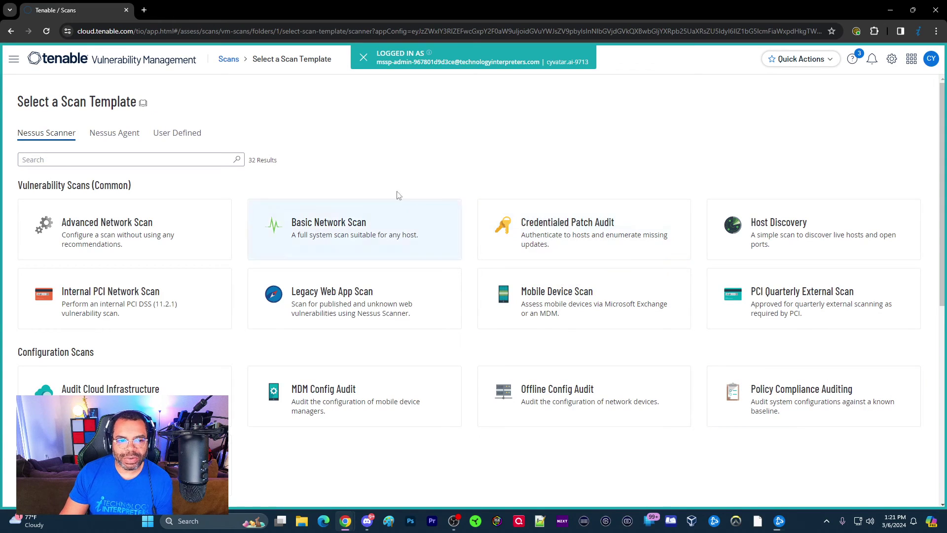